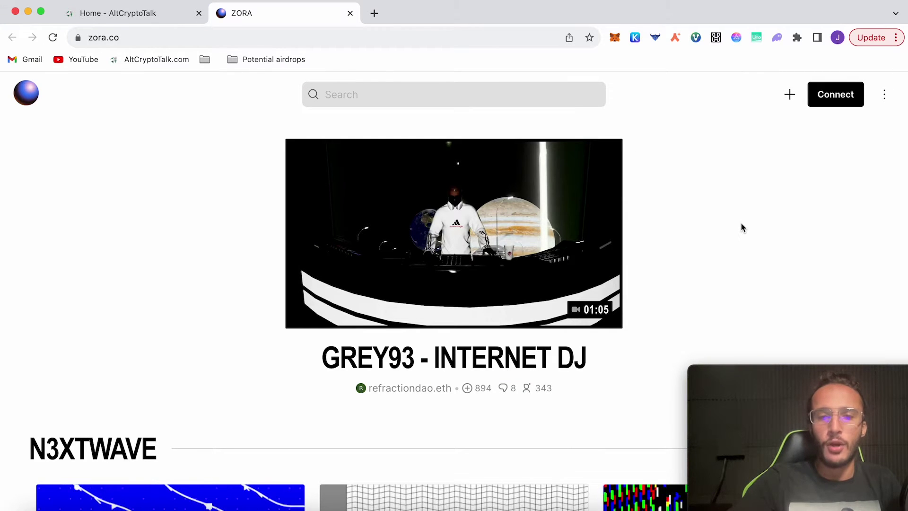
Connect the MetaMask wallet to zora.co and approve the account connection in MetaMask
scroll(741, 223, down, 3)
scroll(741, 223, down, 6)
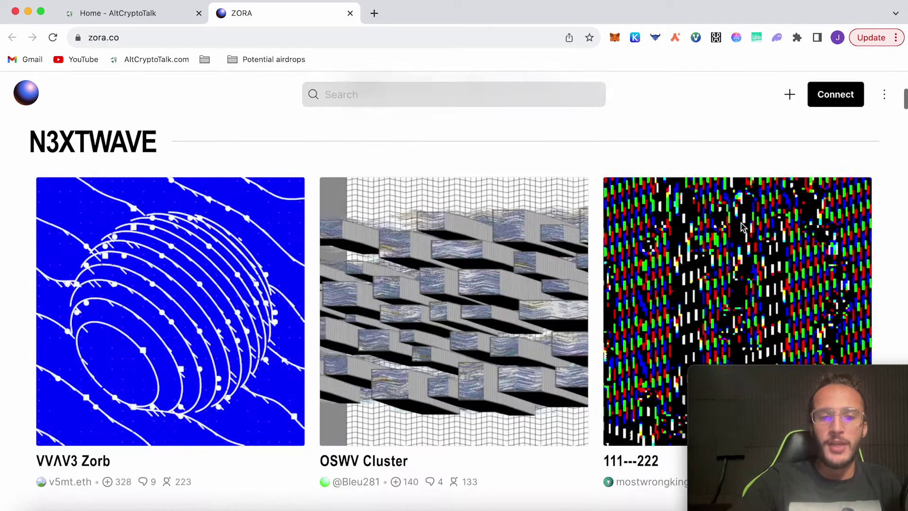
scroll(742, 223, down, 10)
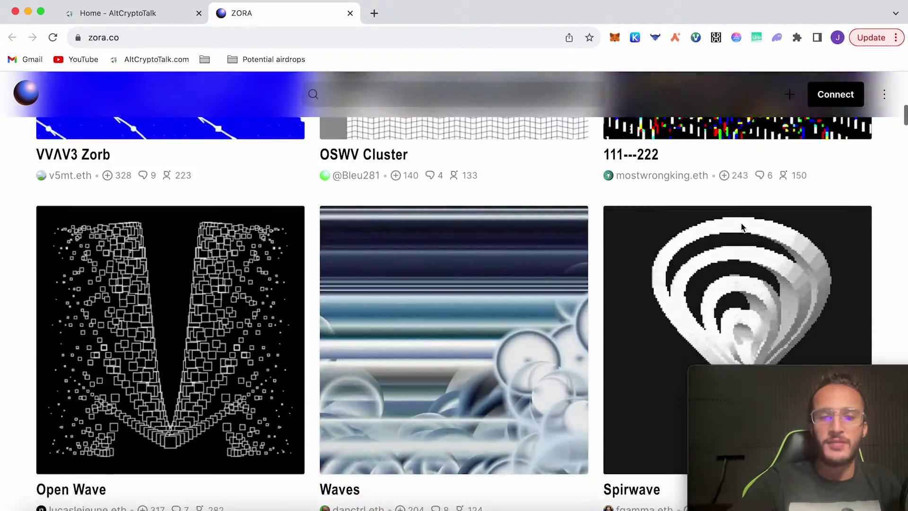
scroll(741, 222, up, 20)
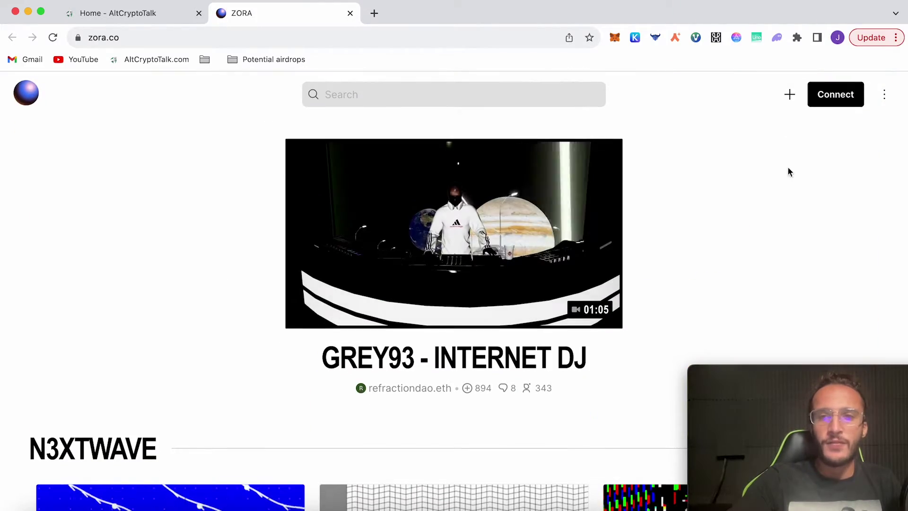
click(823, 103)
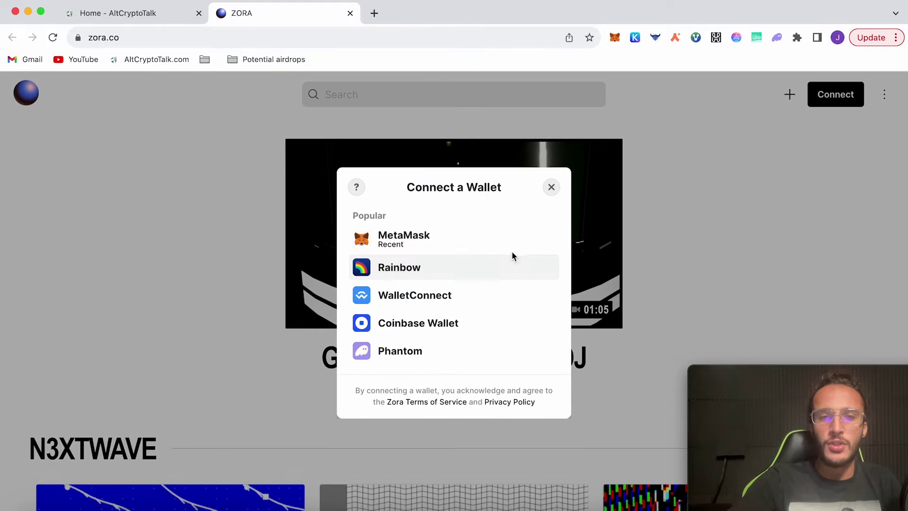
click(516, 254)
click(848, 362)
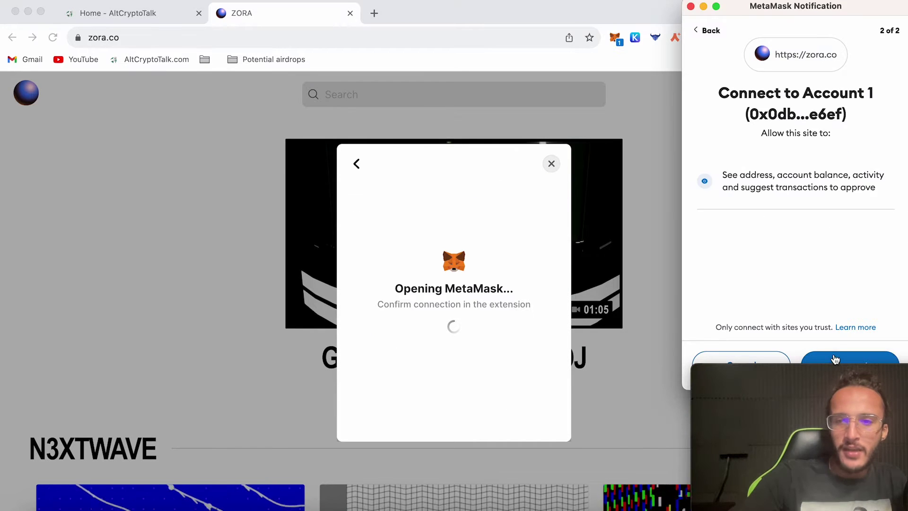
click(847, 362)
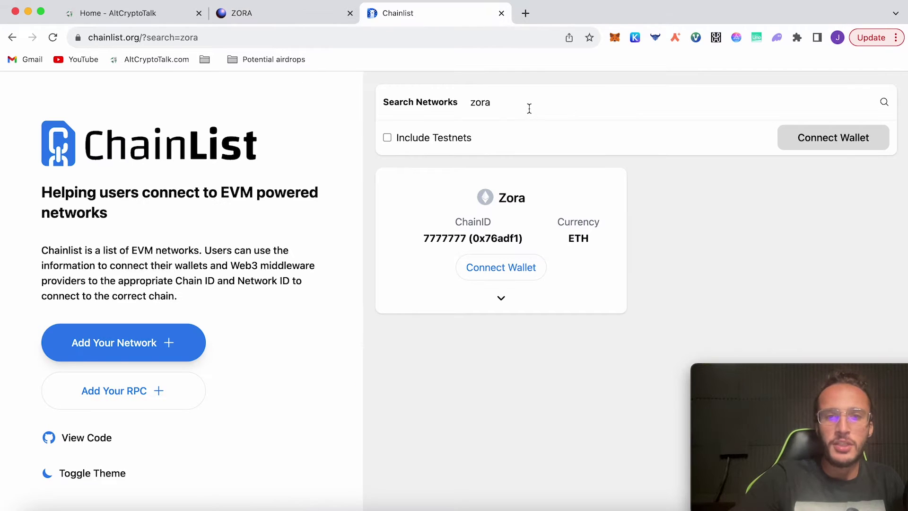
Clear the 'zora' search on Chainlist to list all networks, then return to the Zora tab
double_click(529, 109)
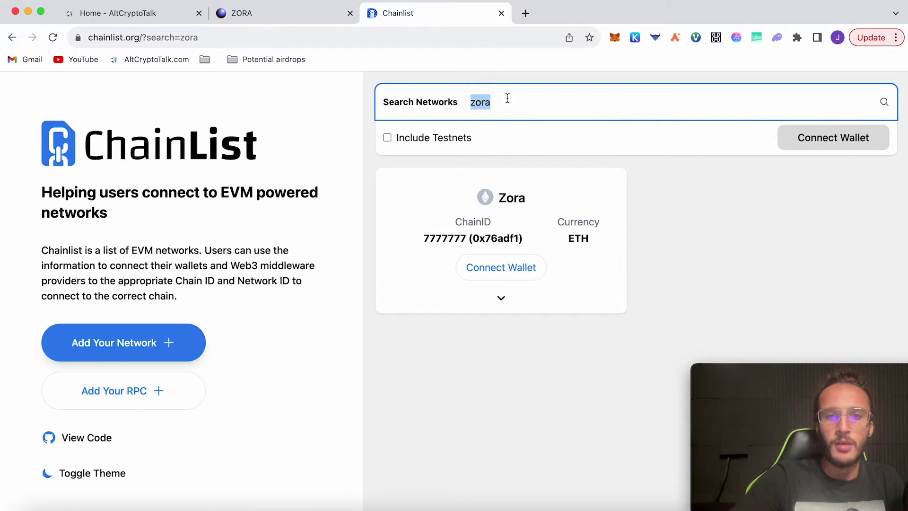
key(BackSpace)
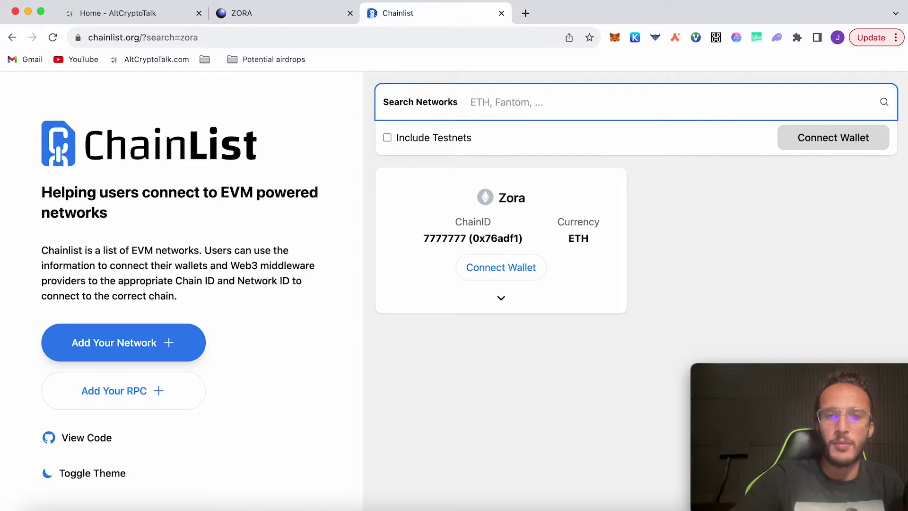
scroll(701, 145, down, 5)
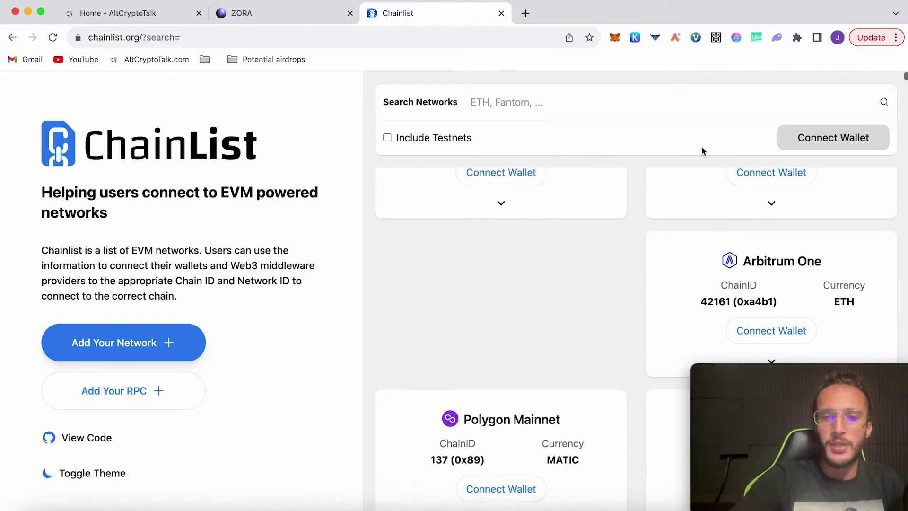
scroll(702, 146, up, 5)
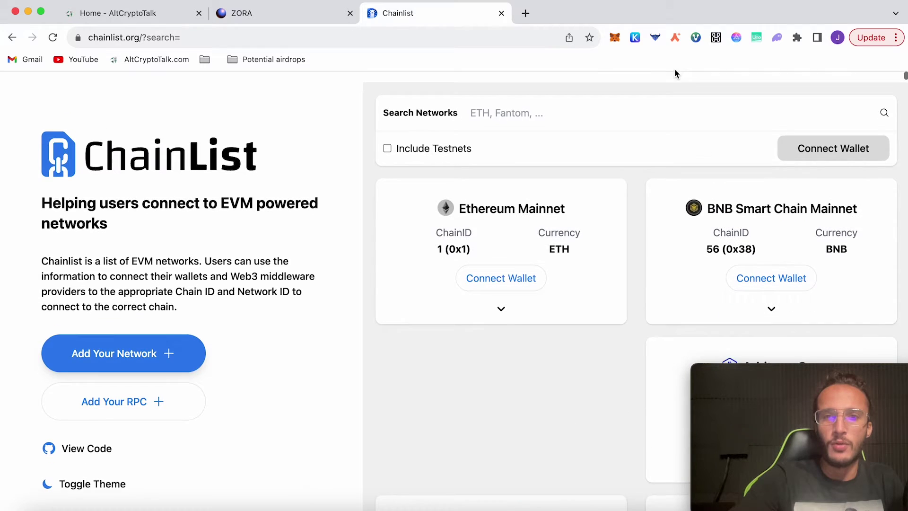
key(ctrl+shift+Tab)
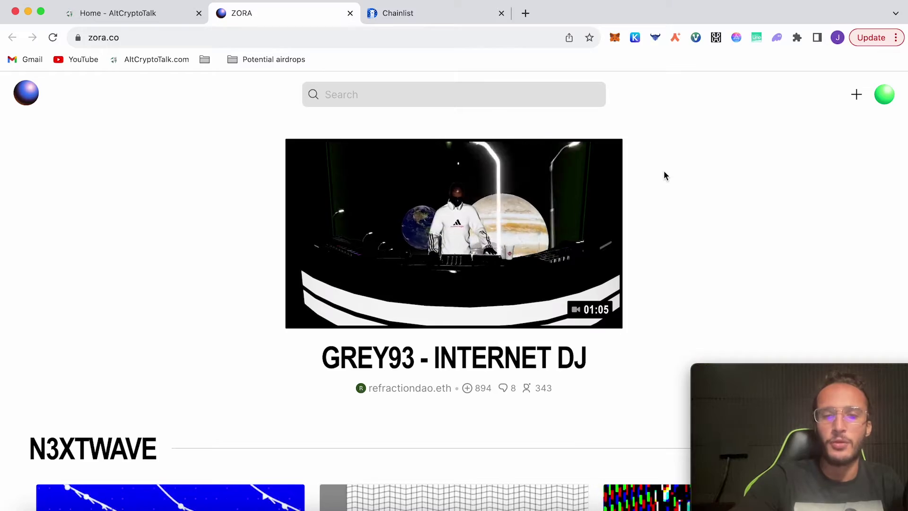
Open the Zora Network bridge from the footer's NETWORK link, briefly viewing the block explorer
scroll(762, 189, down, 20)
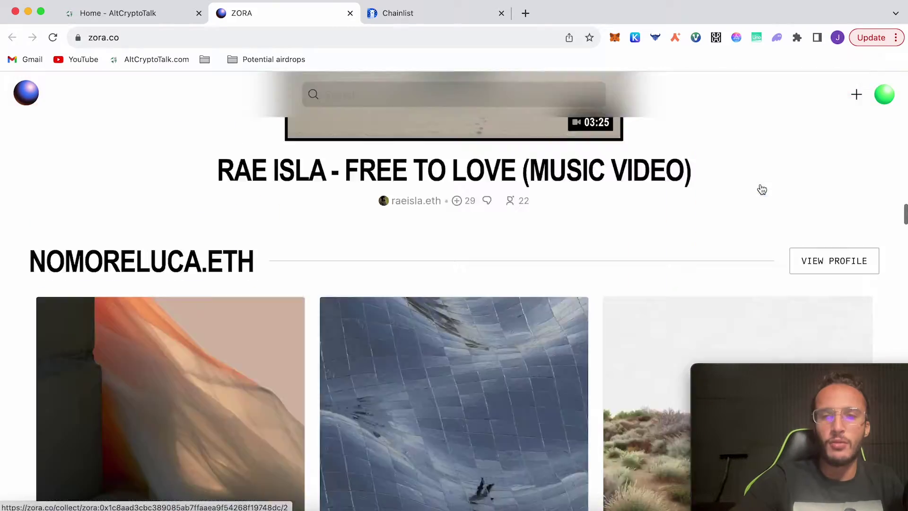
scroll(762, 190, down, 10)
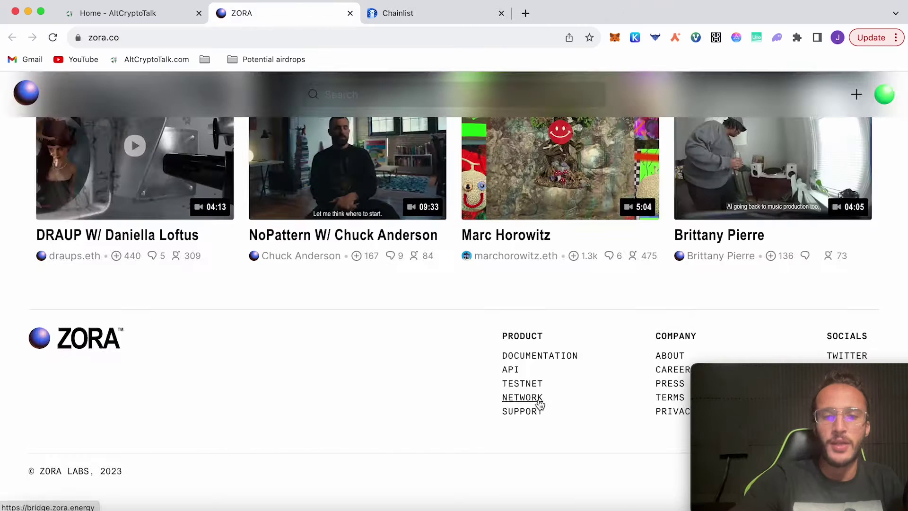
click(593, 386)
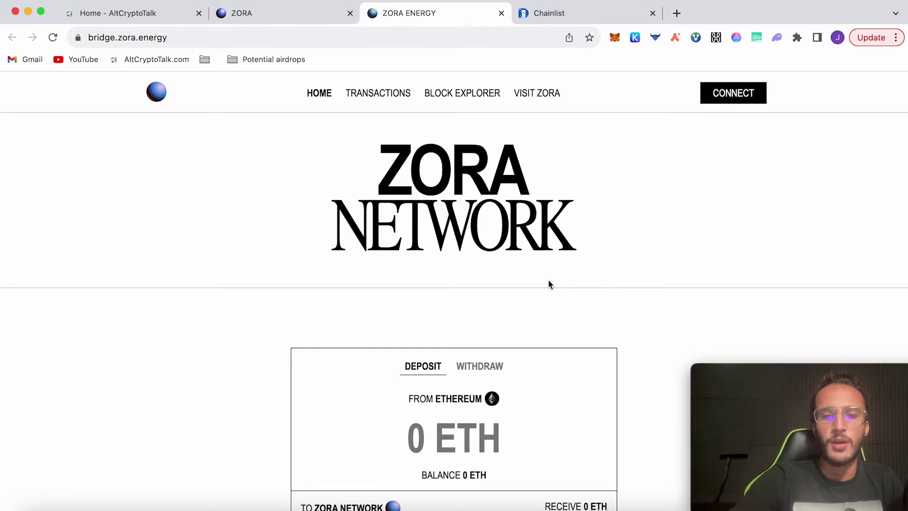
click(470, 100)
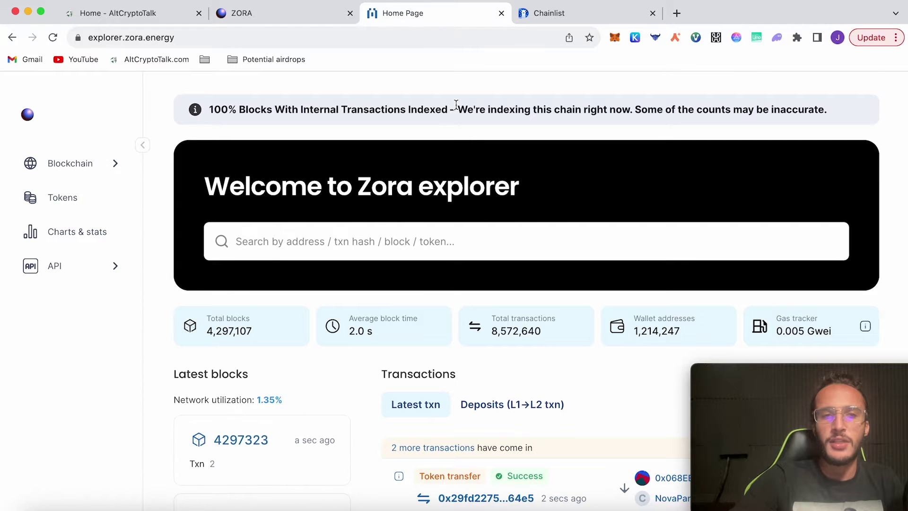
key(super+bracketleft)
Connect MetaMask to the Zora Bridge and review the deposit's gas fee box
scroll(456, 108, down, 2)
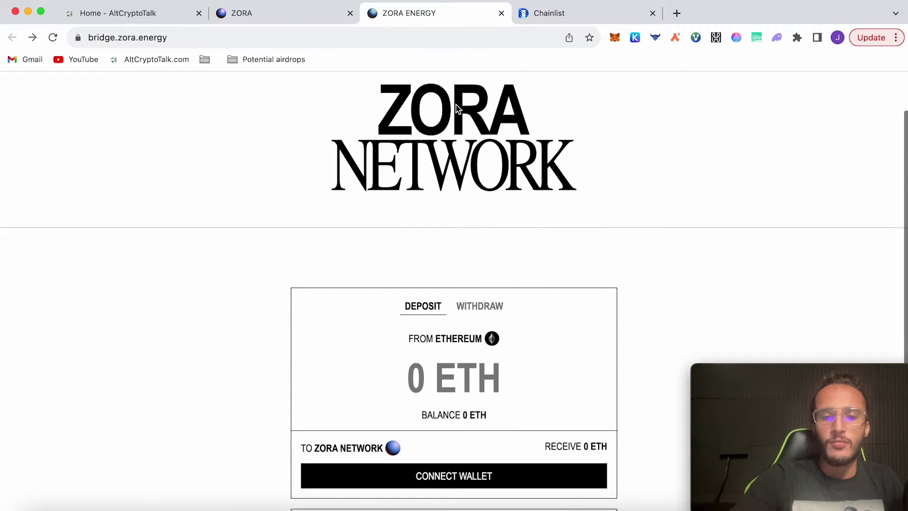
click(457, 476)
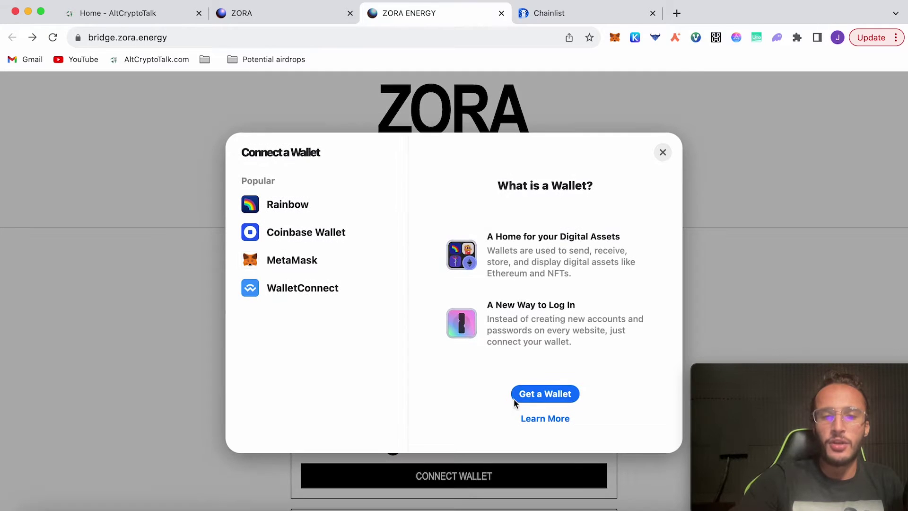
click(346, 272)
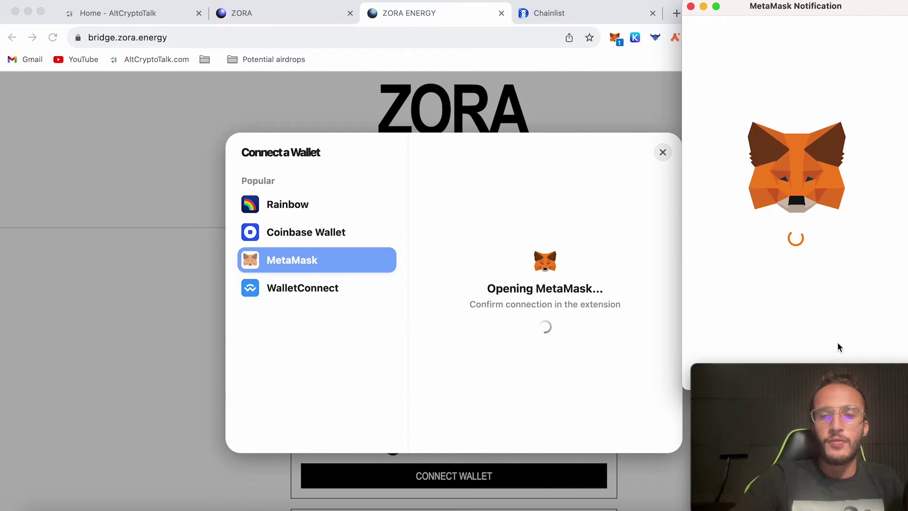
click(834, 357)
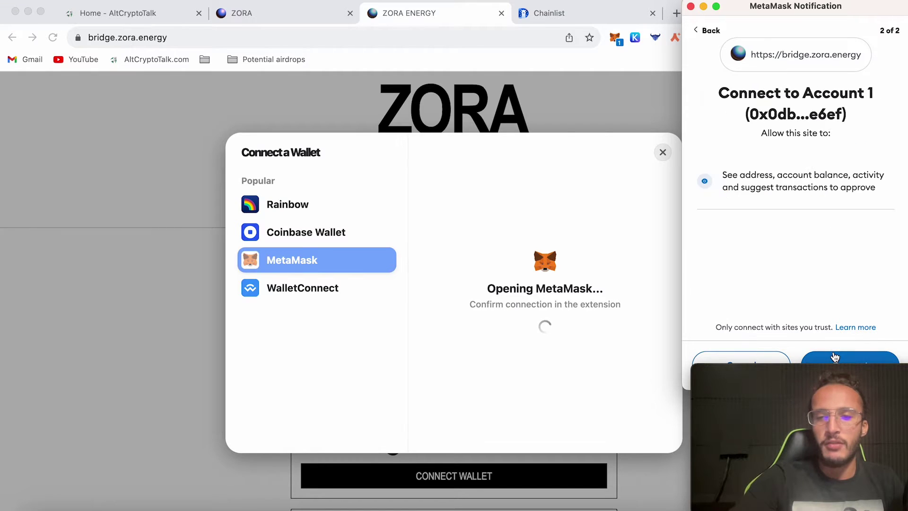
click(834, 352)
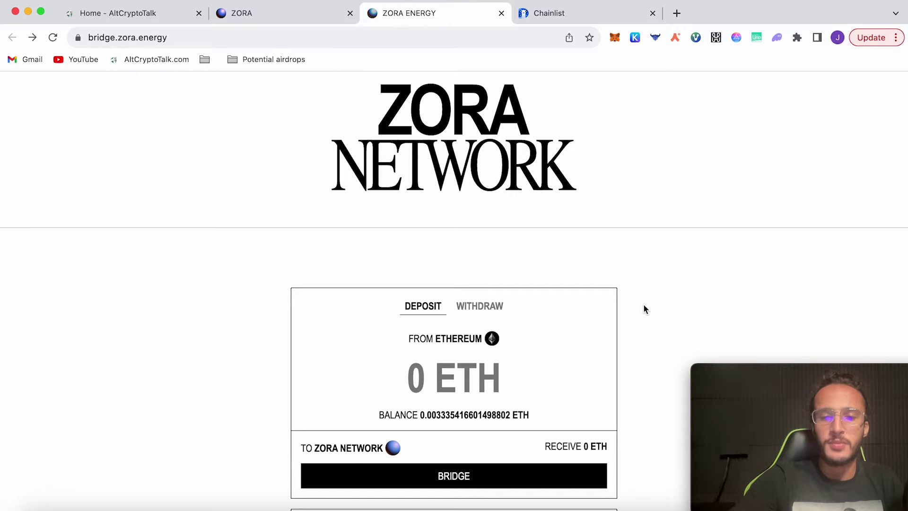
scroll(644, 305, down, 1)
scroll(644, 308, down, 2)
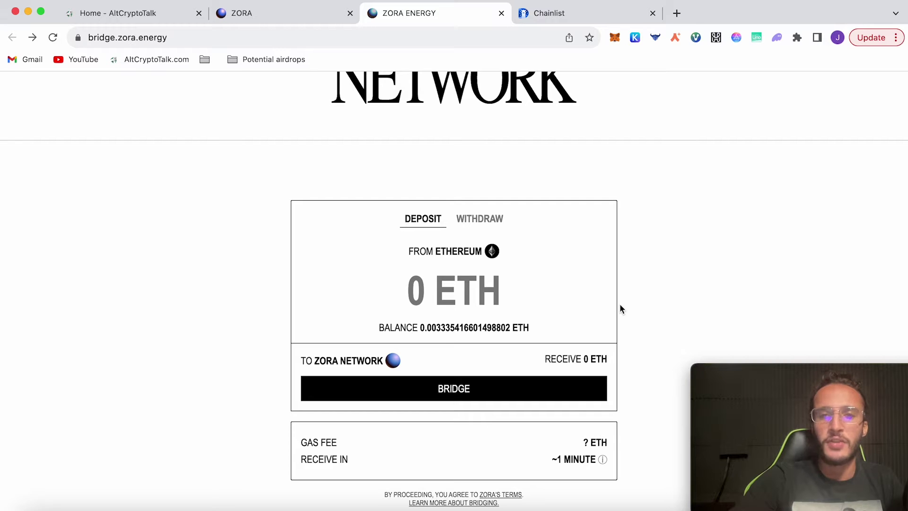
scroll(620, 305, down, 3)
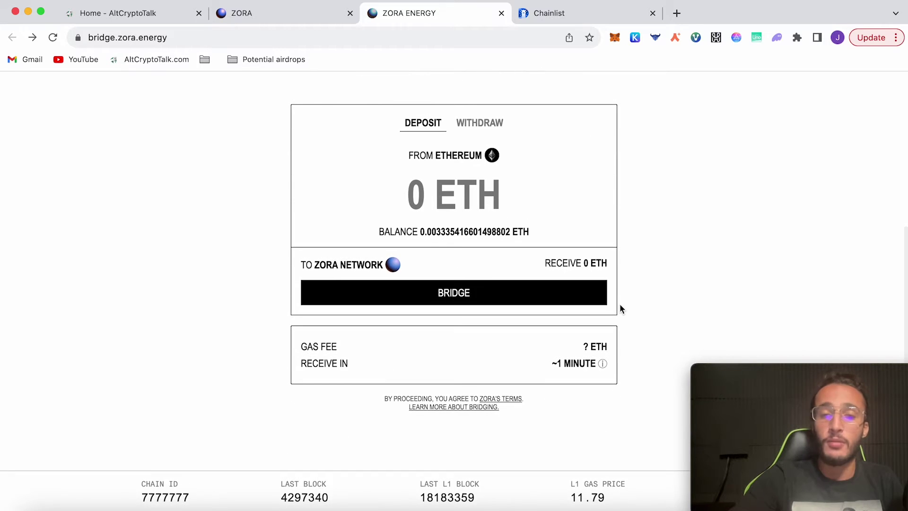
scroll(621, 308, up, 5)
Enter 0.42 ETH and switch the bridge to withdrawing from Zora Network to Ethereum
scroll(547, 311, down, 3)
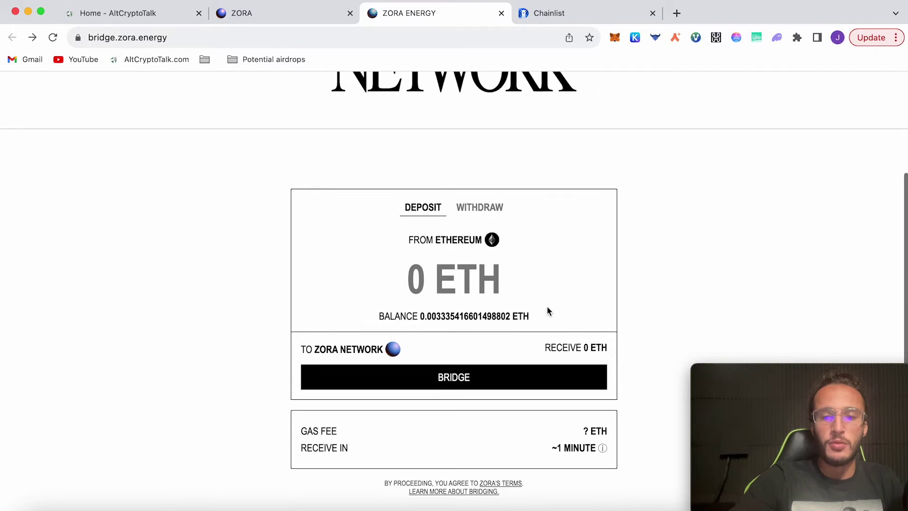
click(455, 265)
text(0)
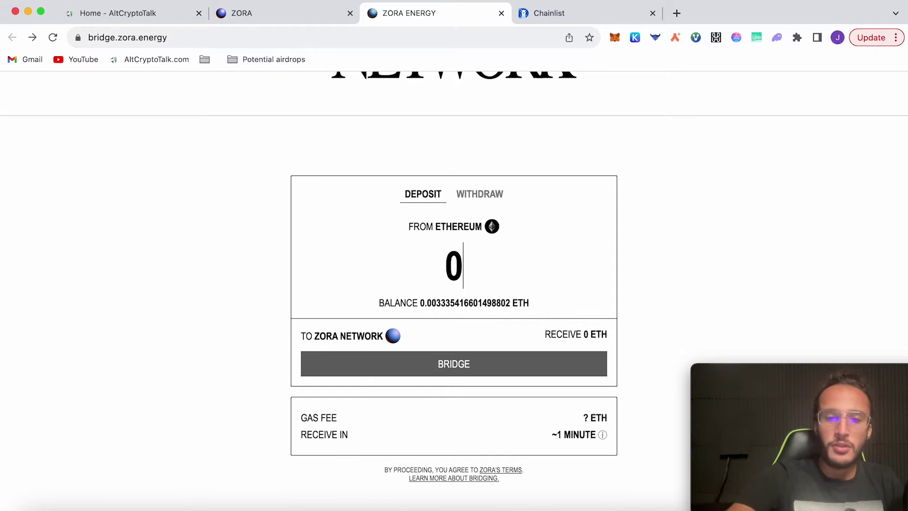
text(.42)
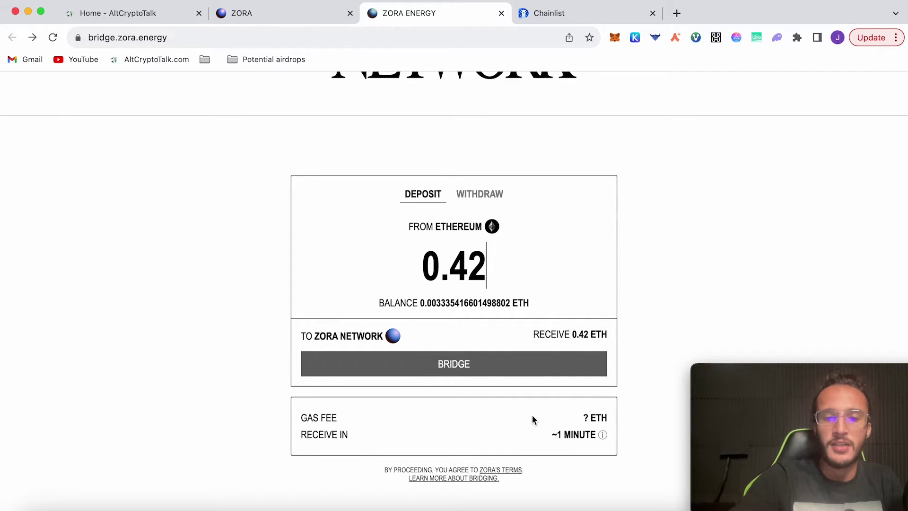
click(481, 201)
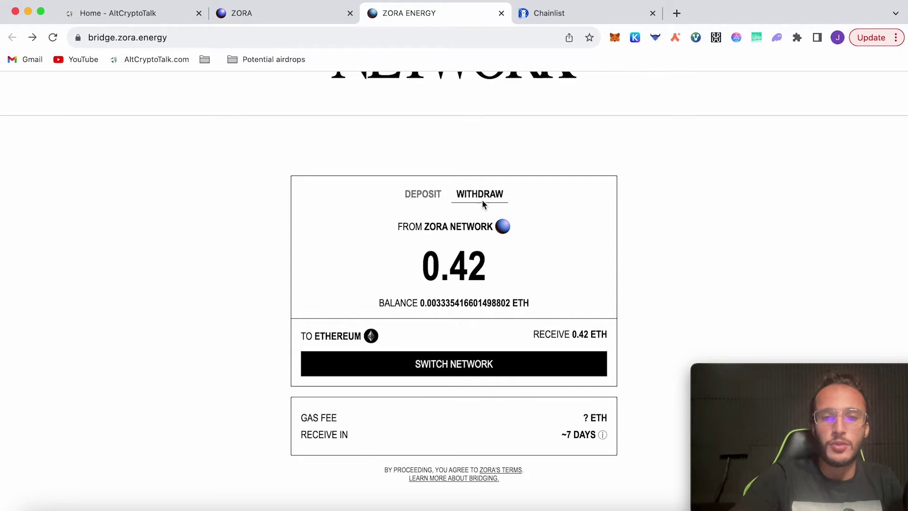
Switch MetaMask to the Zora network, check the balance, and return to the Ethereum-to-Zora deposit
click(473, 363)
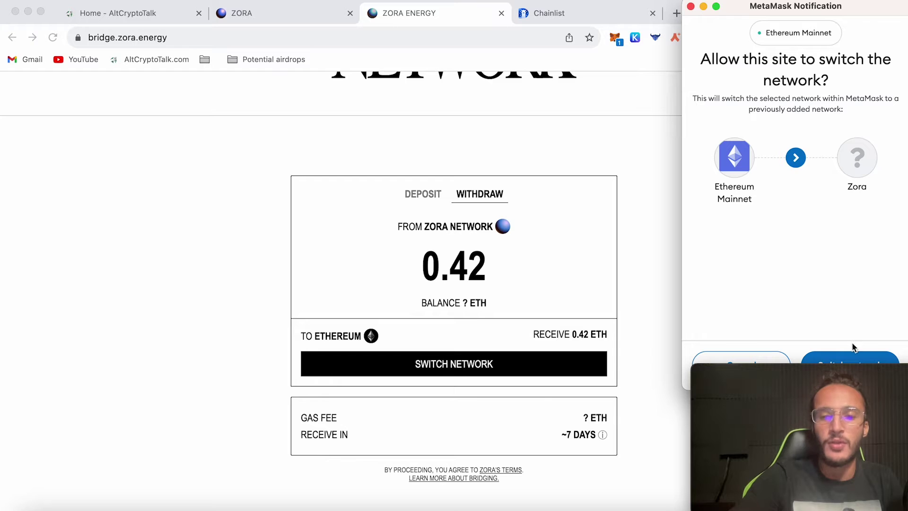
click(845, 355)
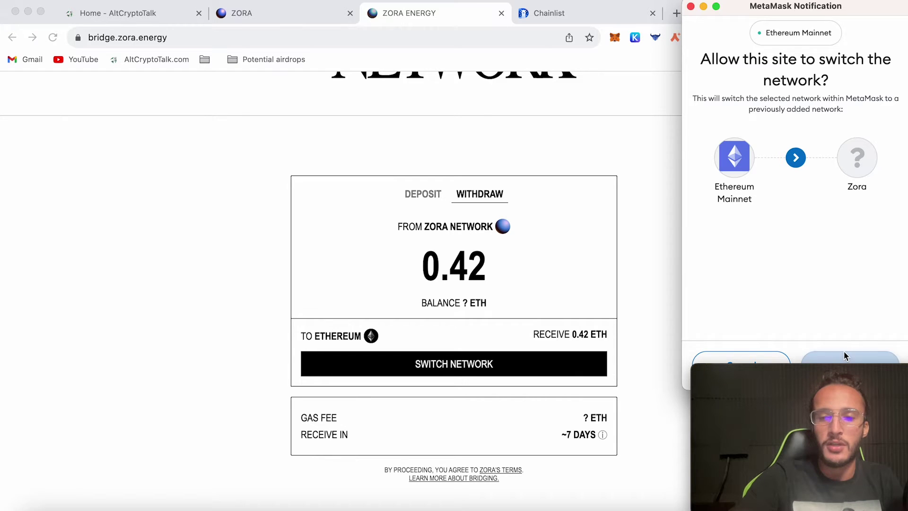
click(616, 39)
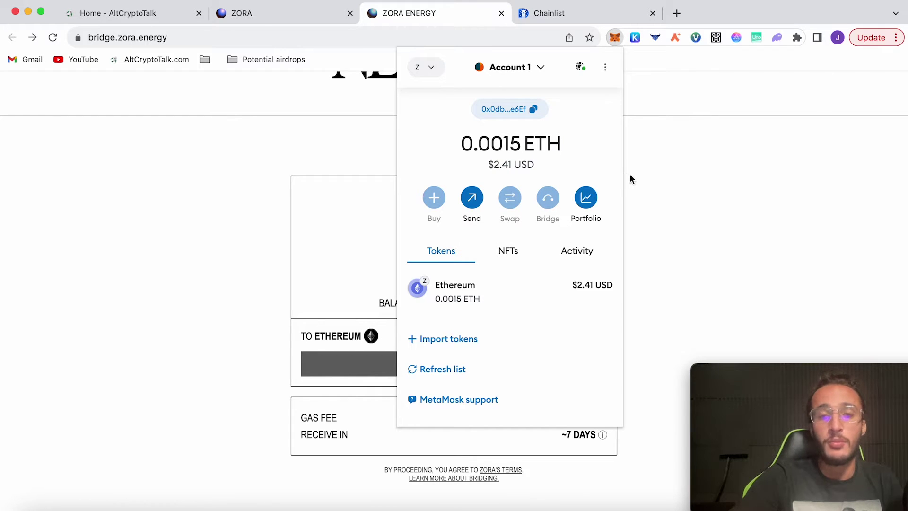
click(647, 177)
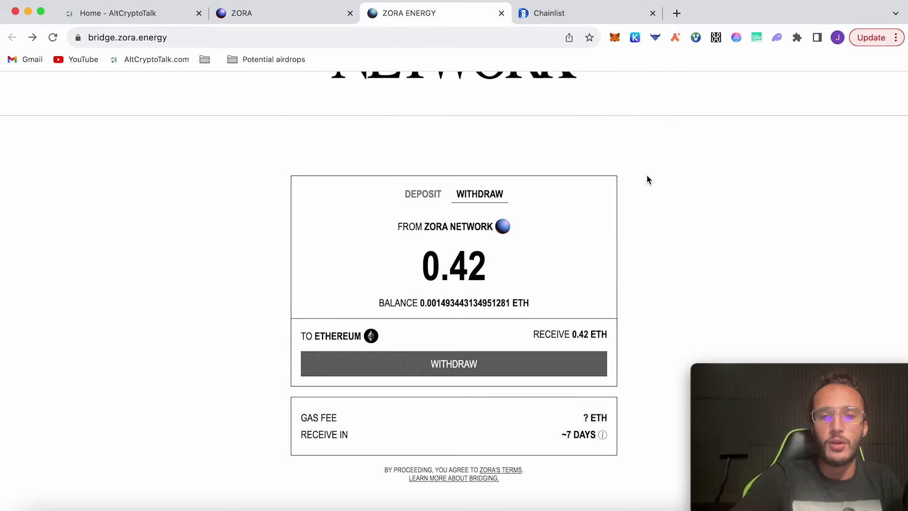
scroll(647, 175, up, 1)
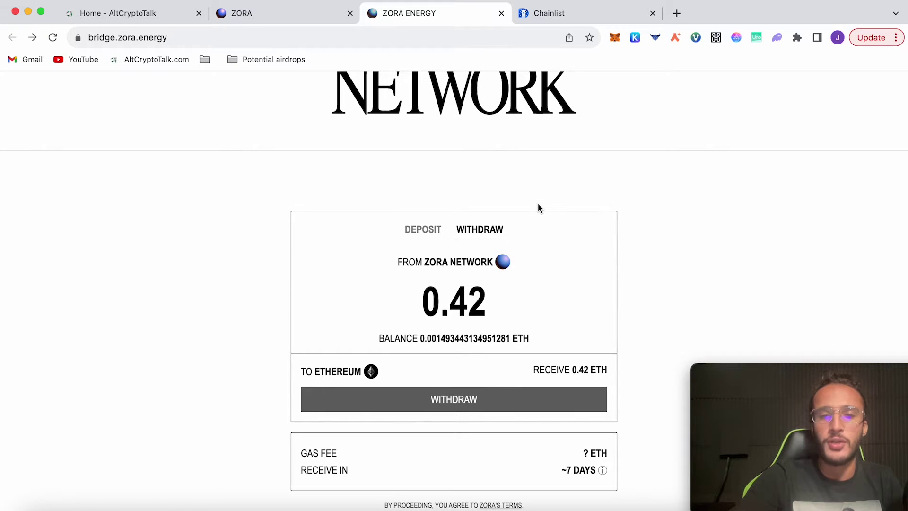
click(429, 231)
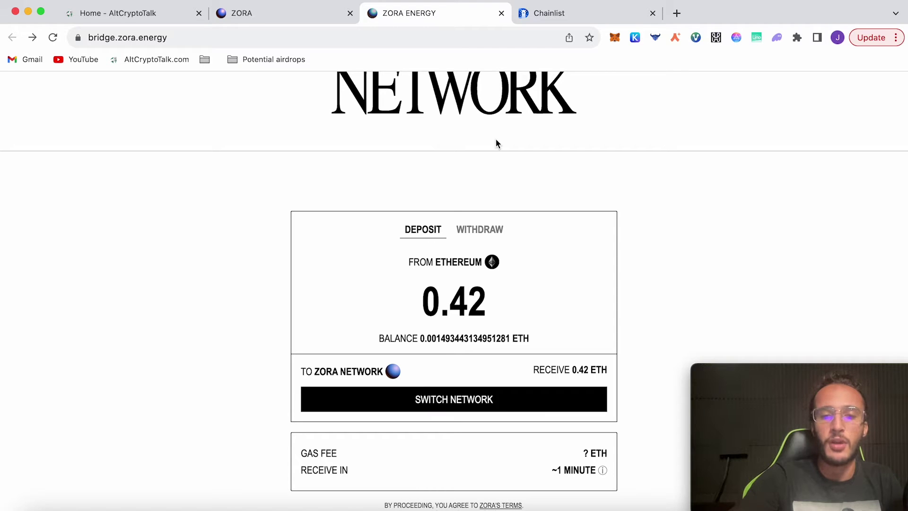
Scroll back up the Zora bridge page
scroll(495, 144, up, 3)
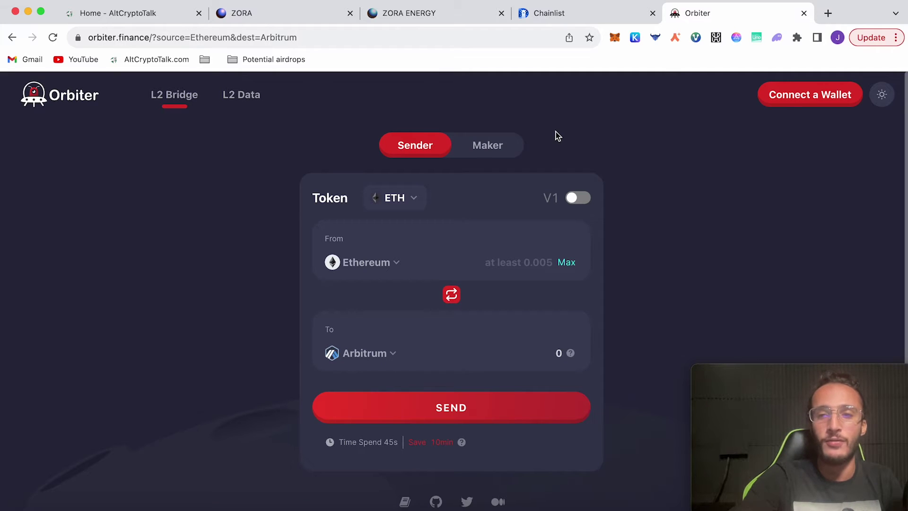
Connect MetaMask to Orbiter, declining the switch to Ethereum Mainnet
click(789, 96)
click(831, 171)
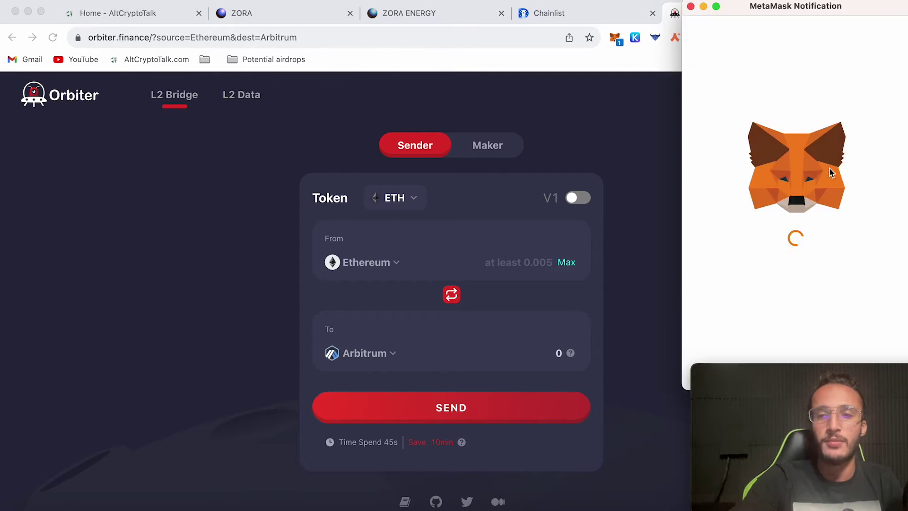
click(852, 357)
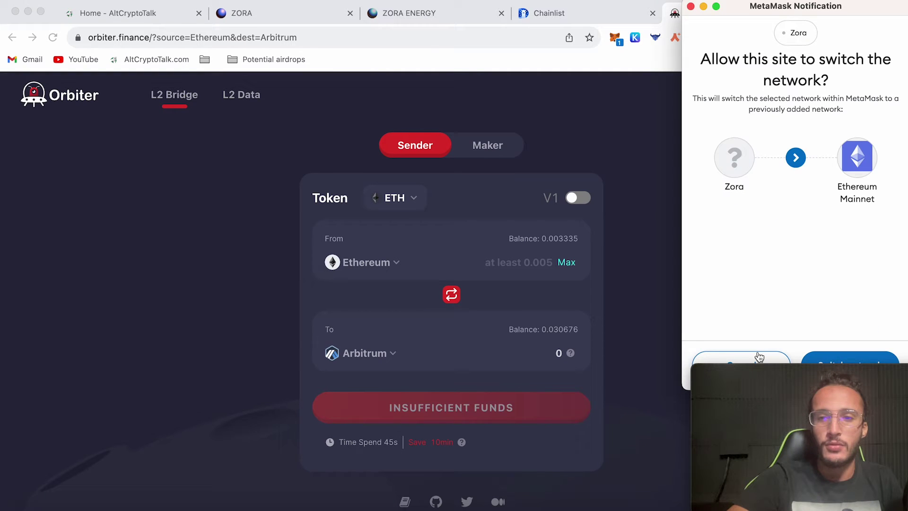
click(759, 357)
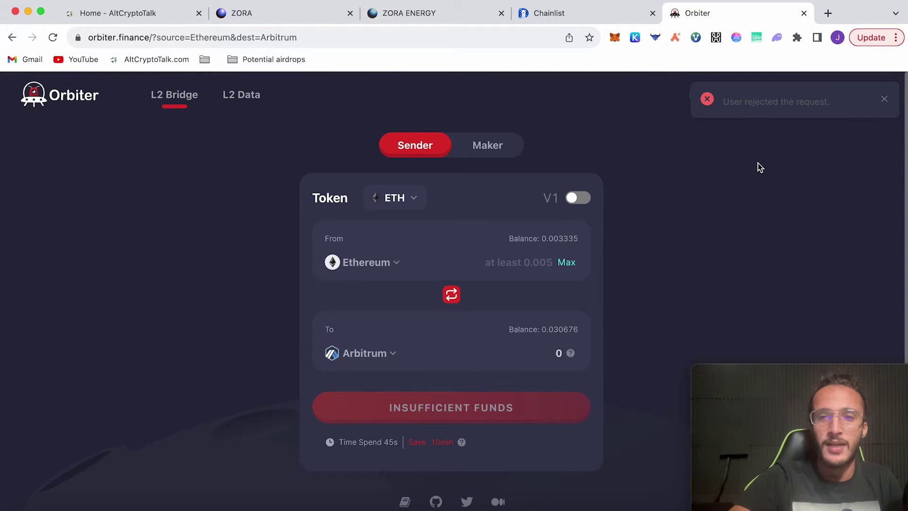
Set the Orbiter route from Arbitrum to Zora with an amount of 0.012 ETH
click(380, 263)
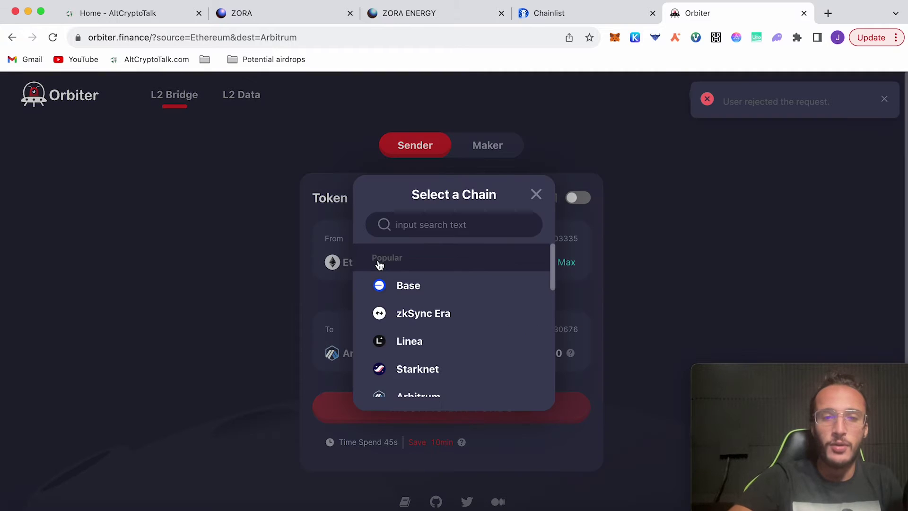
scroll(425, 303, down, 2)
click(444, 340)
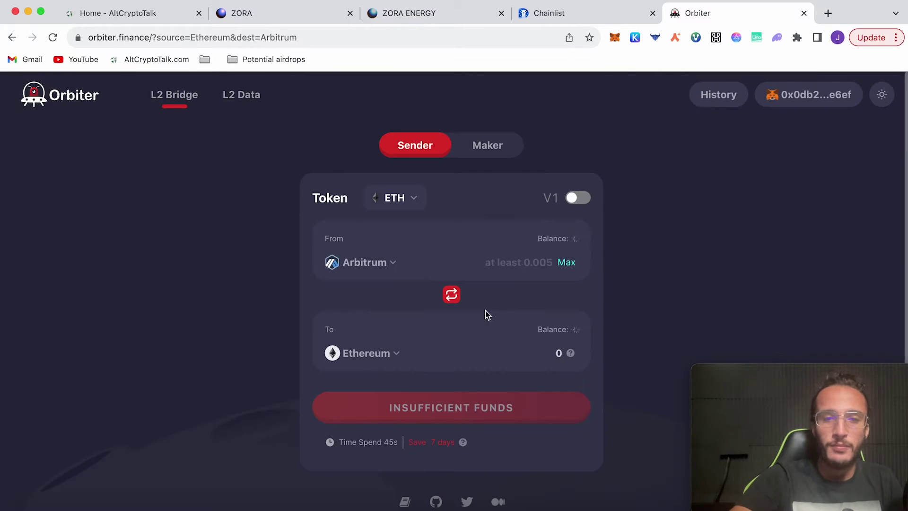
click(357, 355)
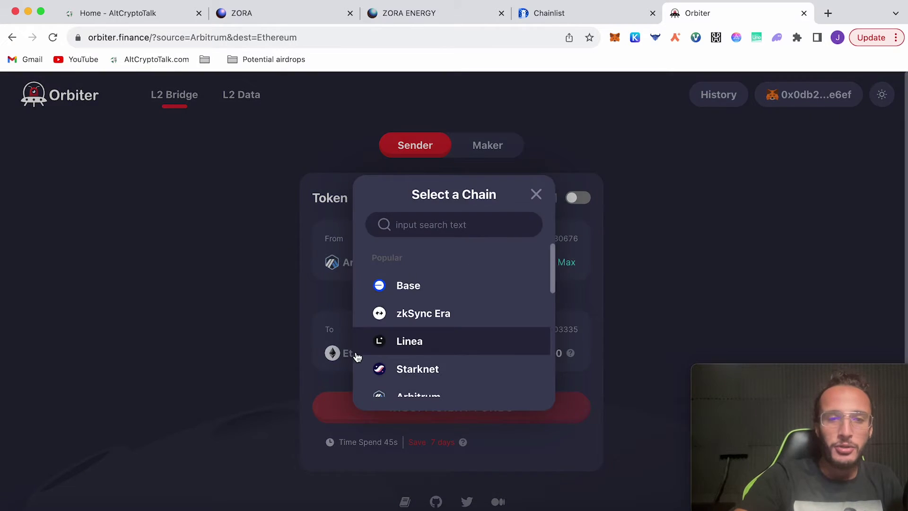
scroll(446, 311, down, 5)
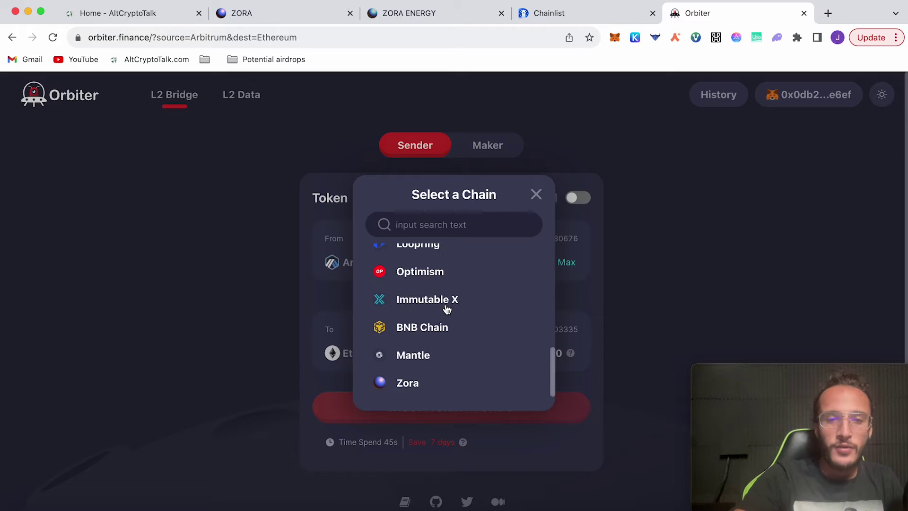
click(448, 394)
click(546, 262)
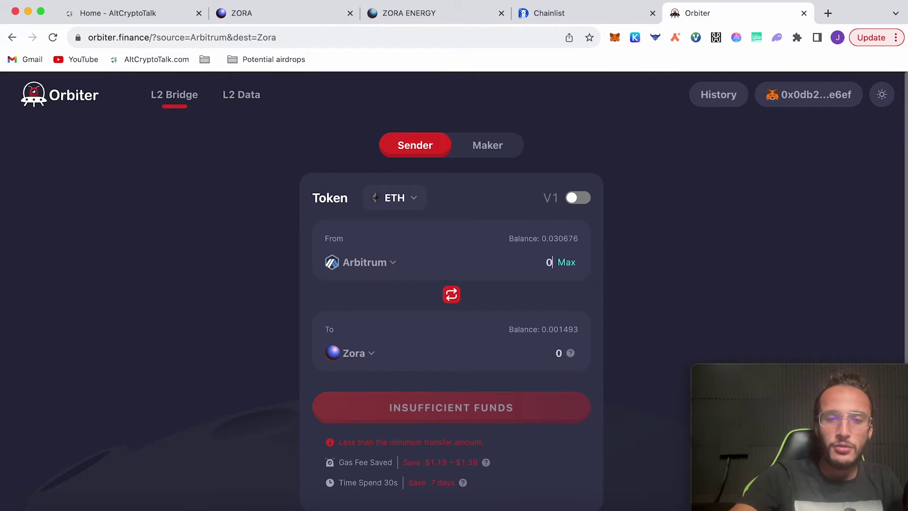
text(0.012)
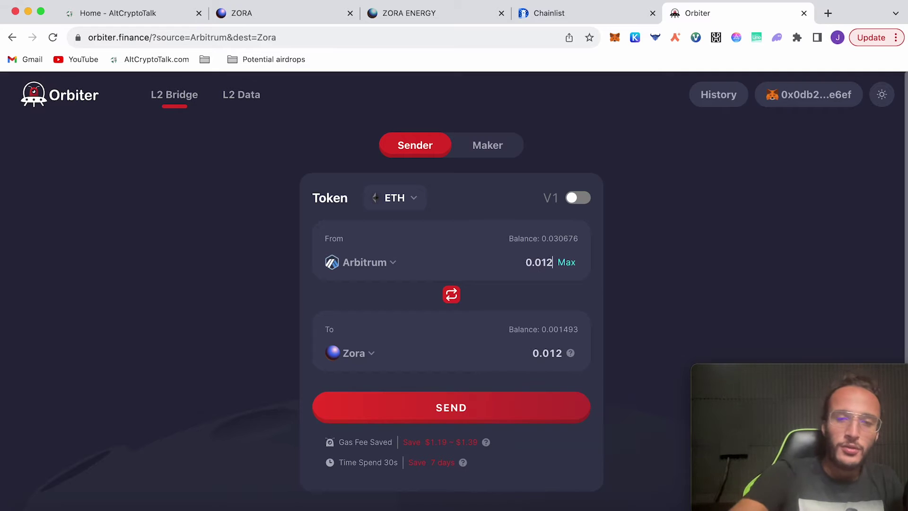
Send the transfer, letting MetaMask switch to Arbitrum, and approve it in the wallet
click(462, 406)
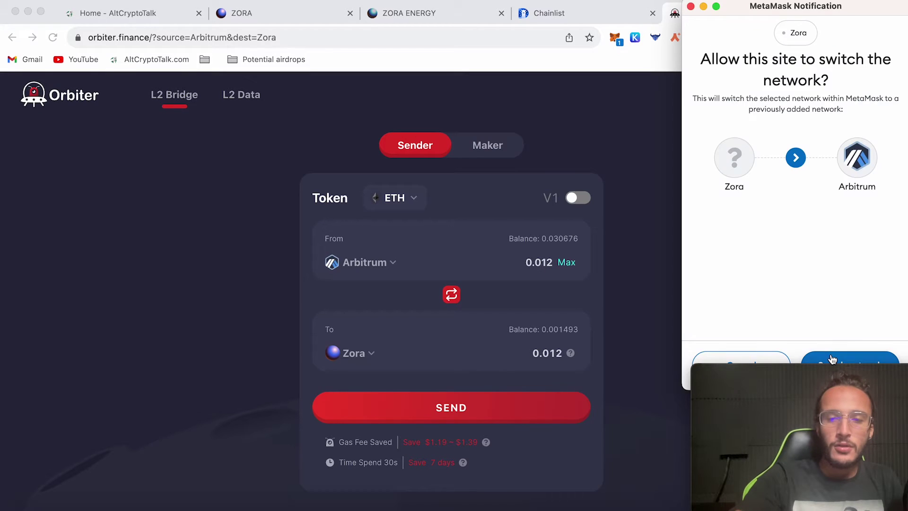
click(830, 355)
click(507, 478)
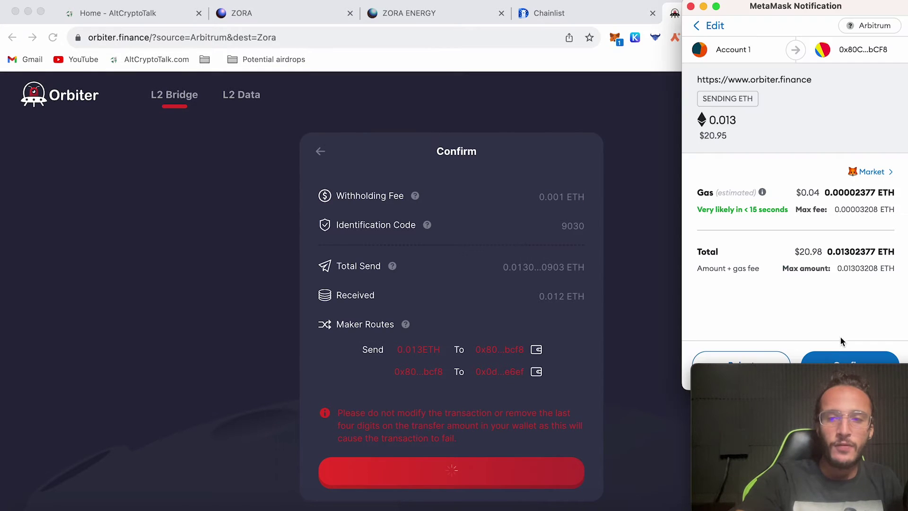
click(839, 356)
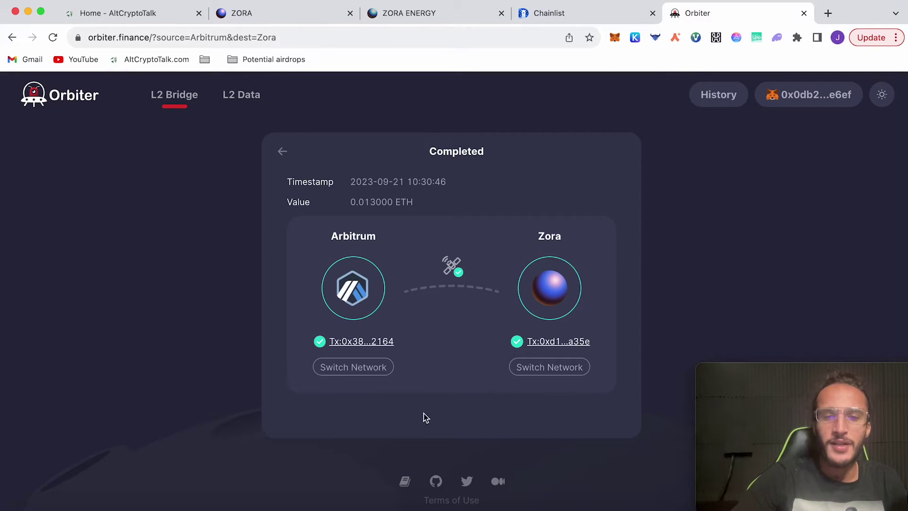
Switch MetaMask to Zora to see the 0.0135 ETH, then close the Orbiter and Chainlist tabs
click(615, 42)
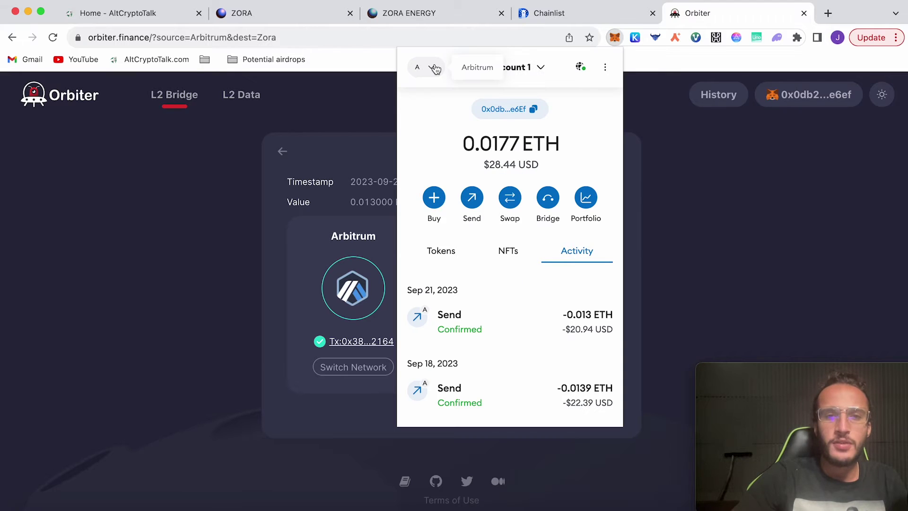
click(464, 255)
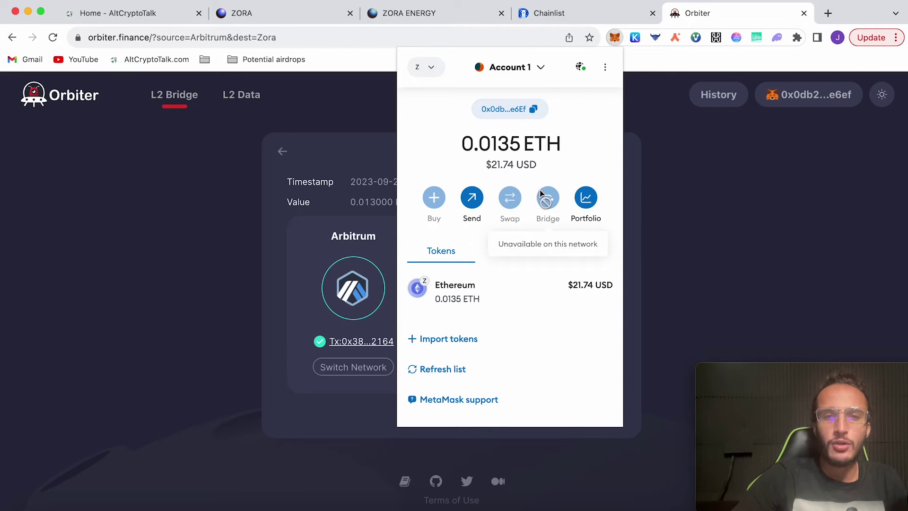
click(664, 202)
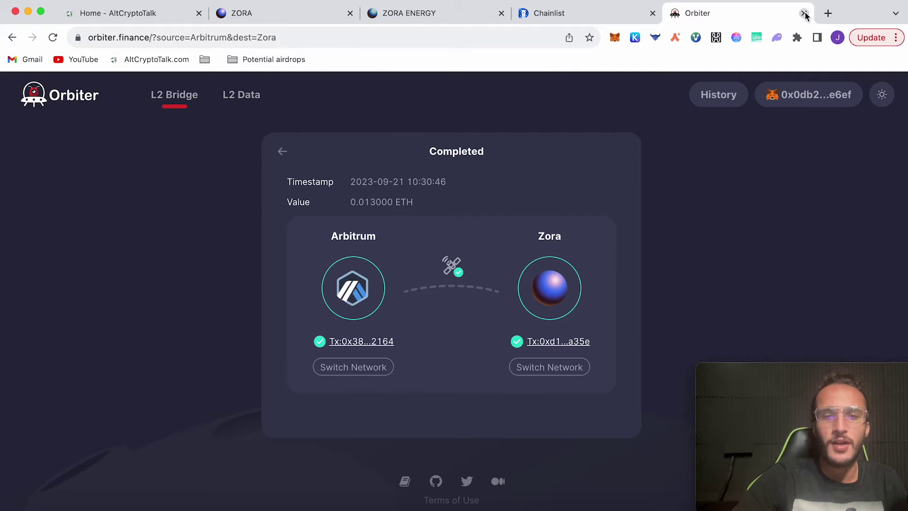
click(283, 152)
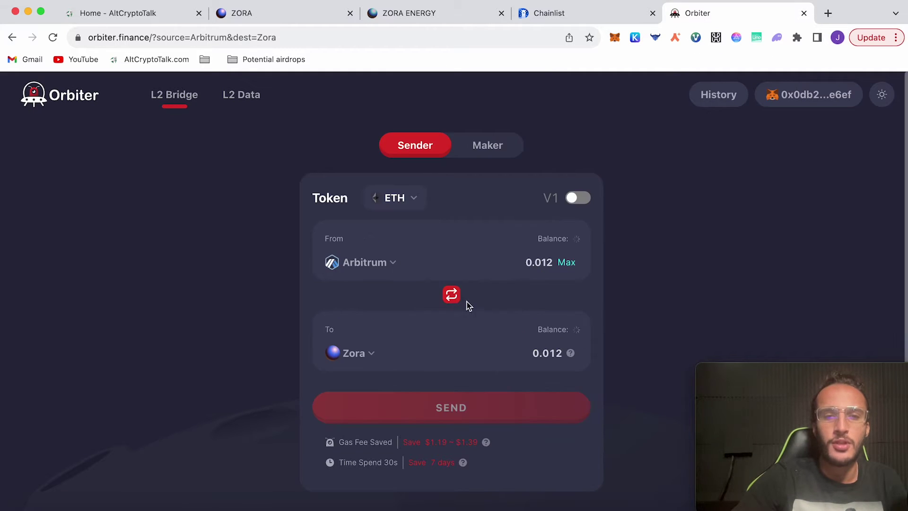
click(804, 14)
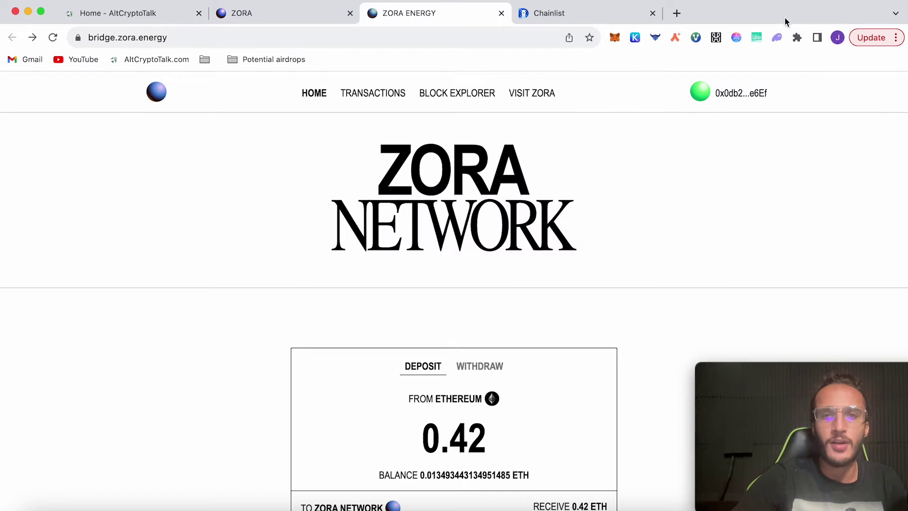
click(653, 13)
Close the Zora bridge tab and open the VVΛV3 Zorb card in the N3XTWAVE section
click(501, 13)
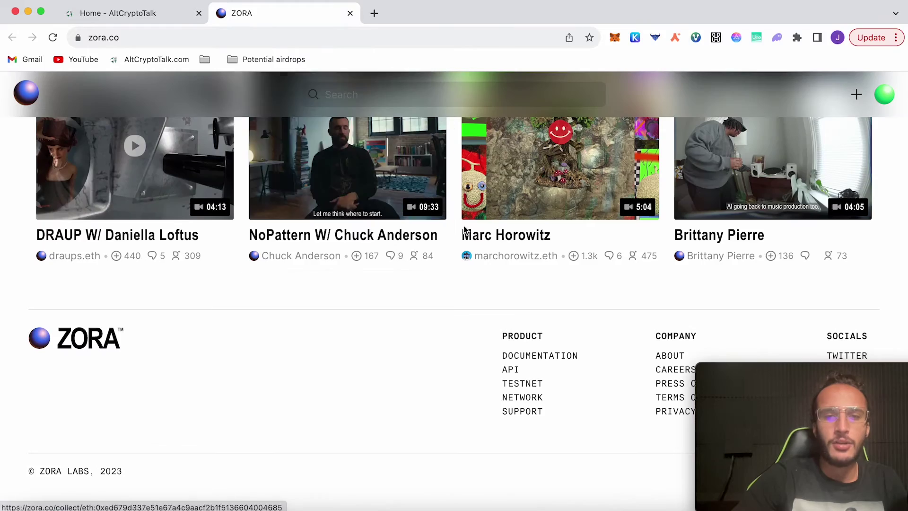
scroll(458, 342, up, 10)
scroll(460, 348, up, 15)
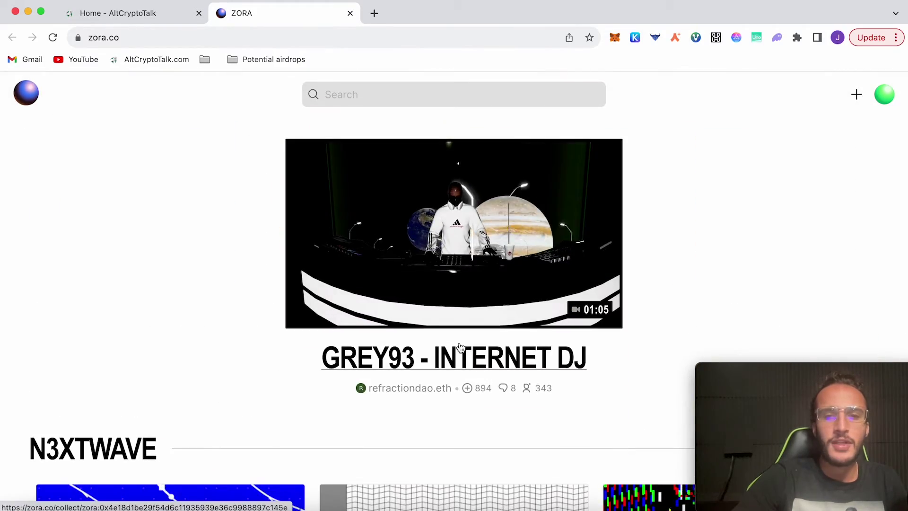
scroll(459, 347, down, 10)
scroll(462, 348, up, 3)
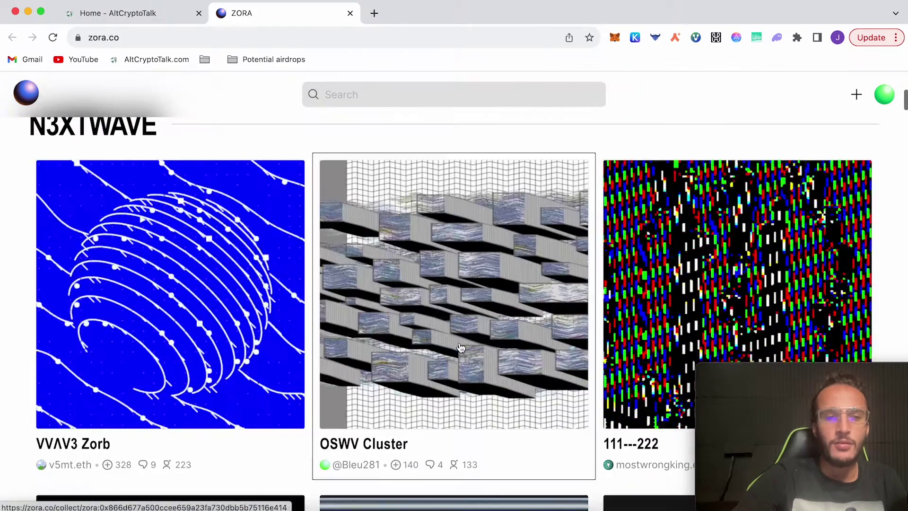
scroll(462, 348, down, 12)
scroll(460, 348, up, 2)
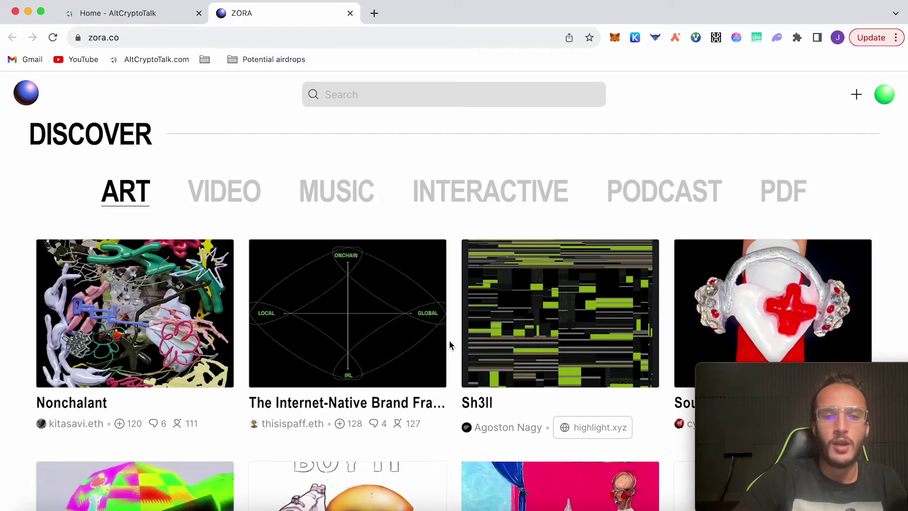
scroll(450, 340, up, 20)
scroll(450, 345, down, 6)
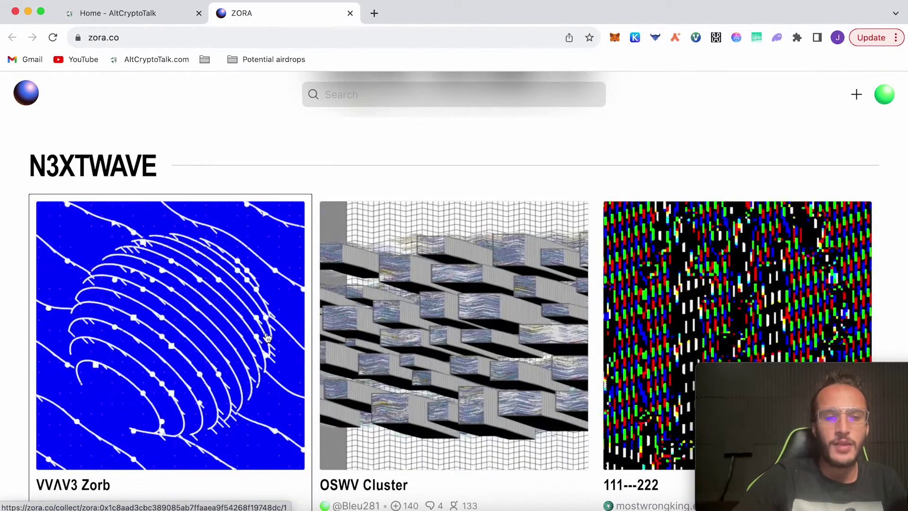
click(267, 338)
scroll(266, 333, down, 6)
scroll(266, 333, down, 3)
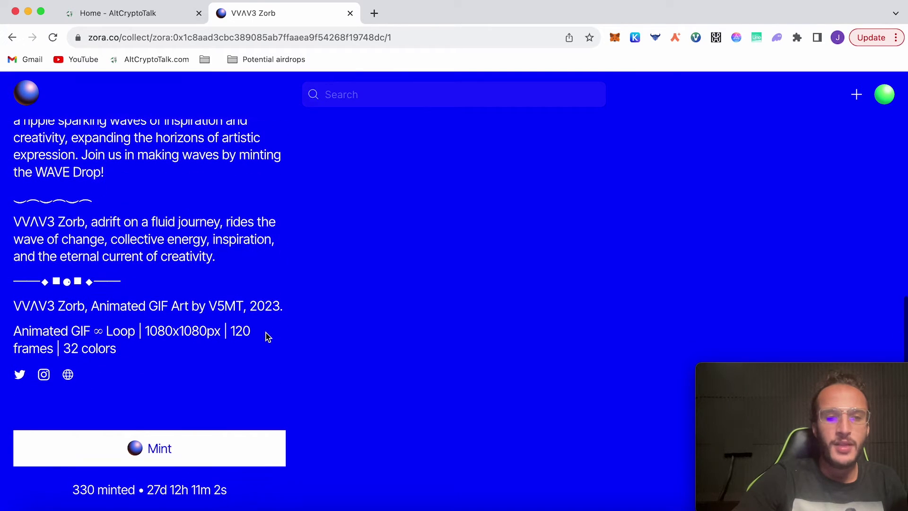
Mint one VVΛV3 Zorb NFT, approving it in MetaMask, so the count reaches 331 minted
click(227, 444)
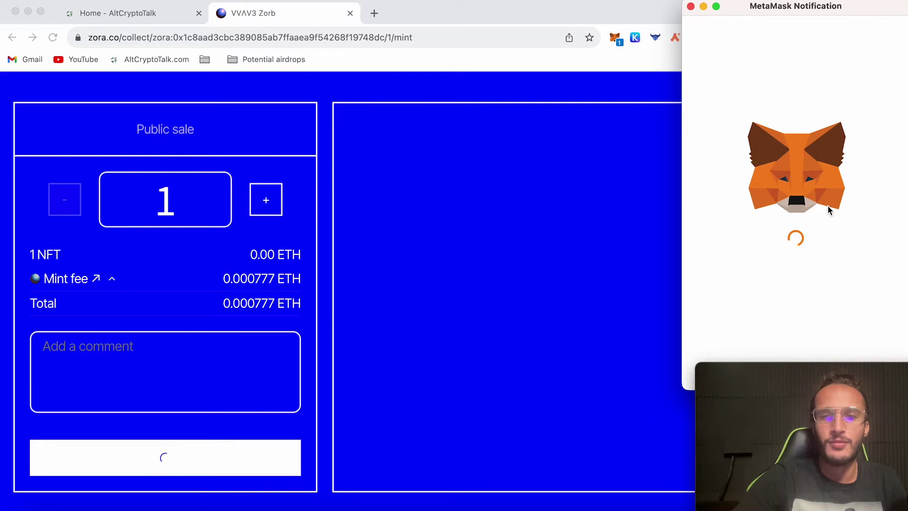
click(839, 358)
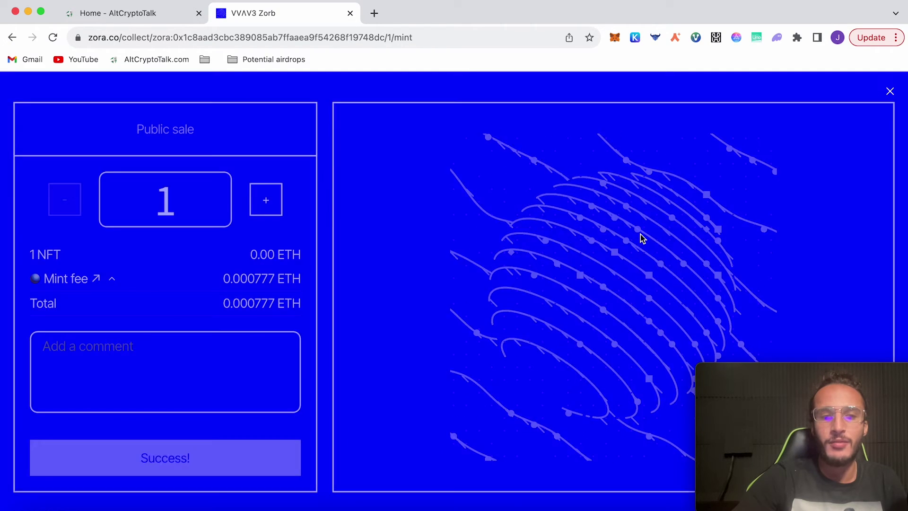
click(891, 94)
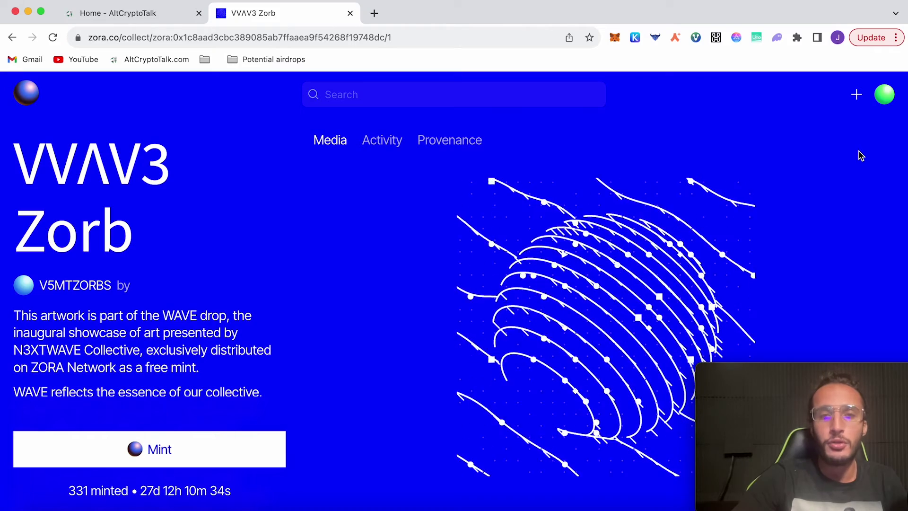
Open the Your Collections dashboard from the account menu and bring up the + create menu
click(885, 94)
click(741, 283)
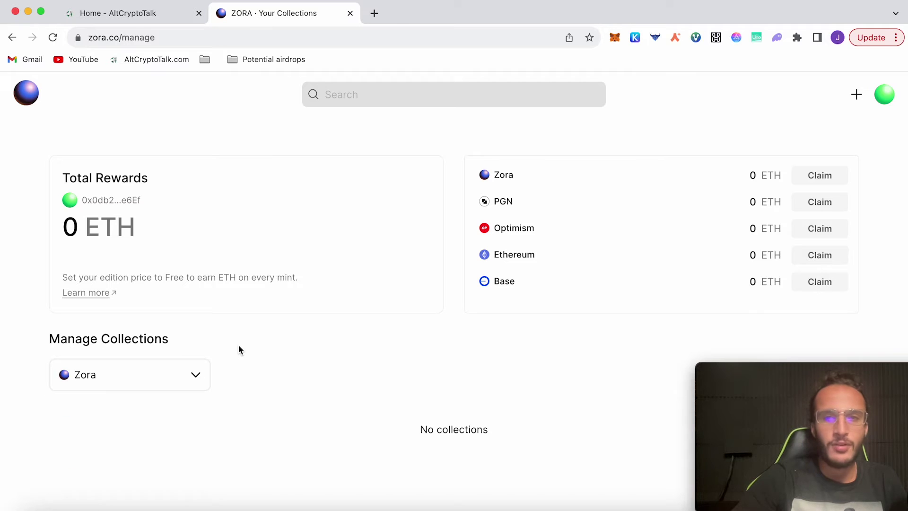
scroll(238, 345, up, 1)
scroll(239, 350, down, 1)
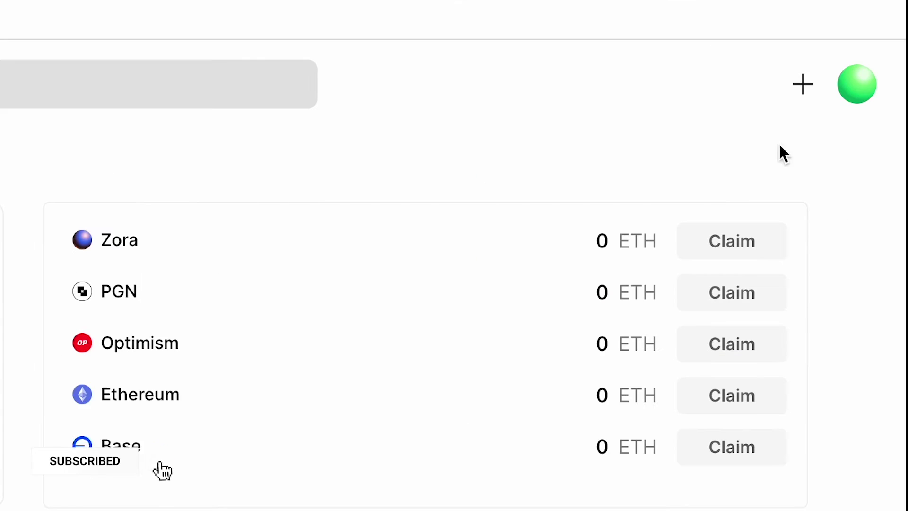
click(808, 100)
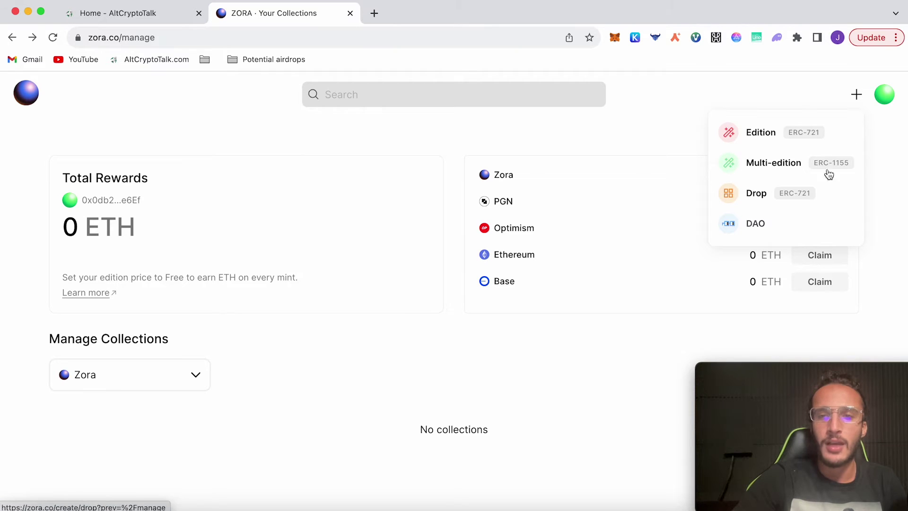
Start a single edition, enter the description 'thc' and upload its media file
click(800, 145)
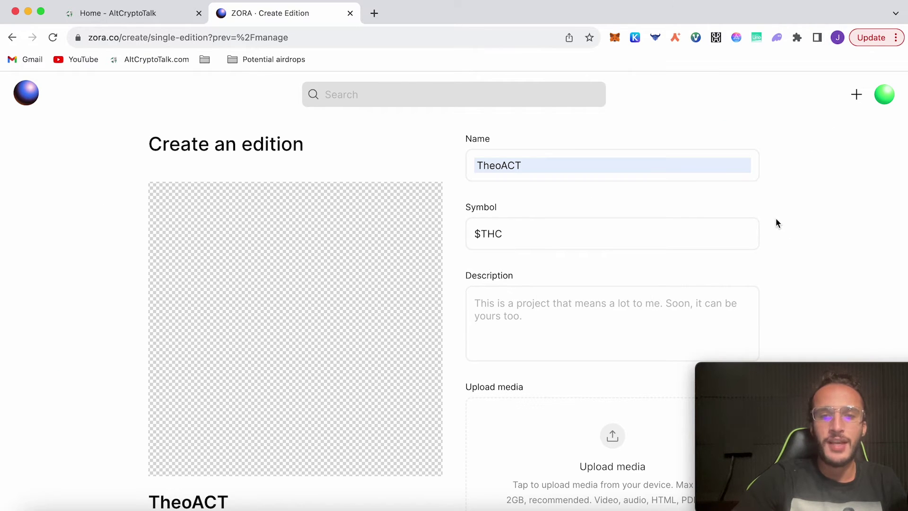
scroll(712, 241, down, 3)
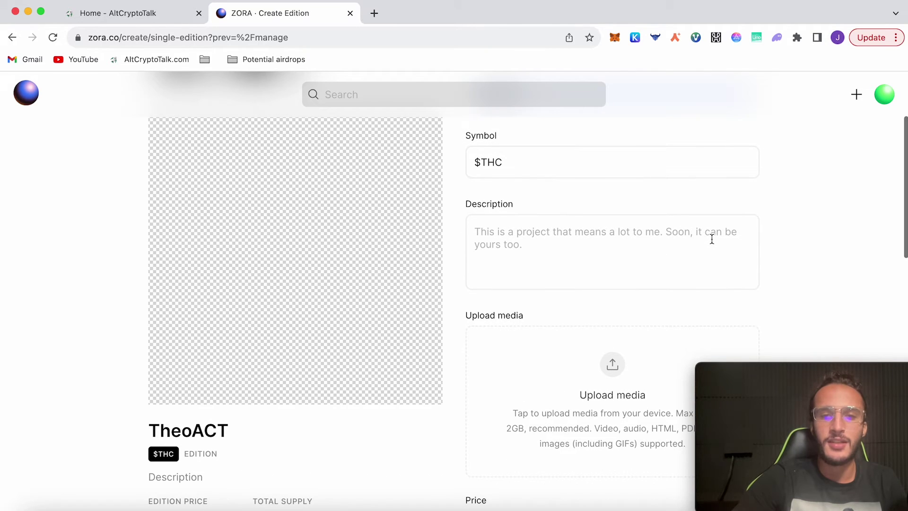
click(694, 237)
text(thc)
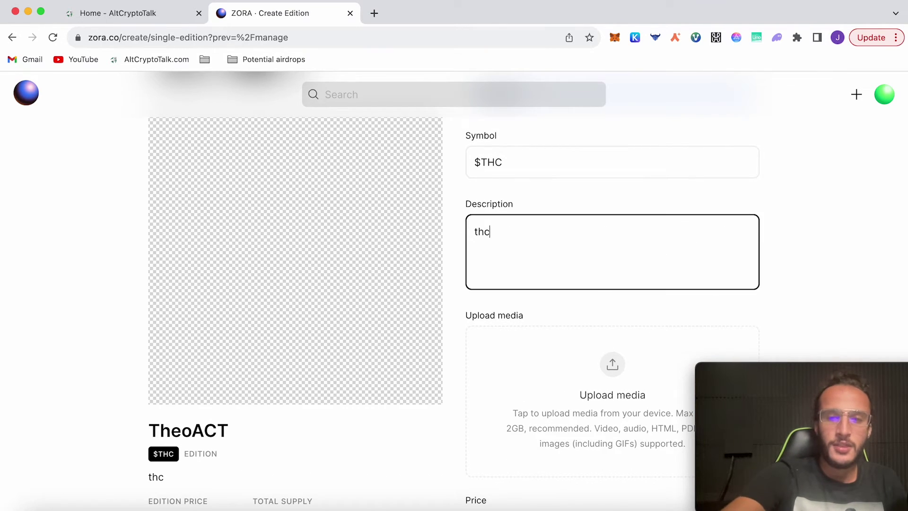
scroll(673, 283, down, 5)
click(644, 261)
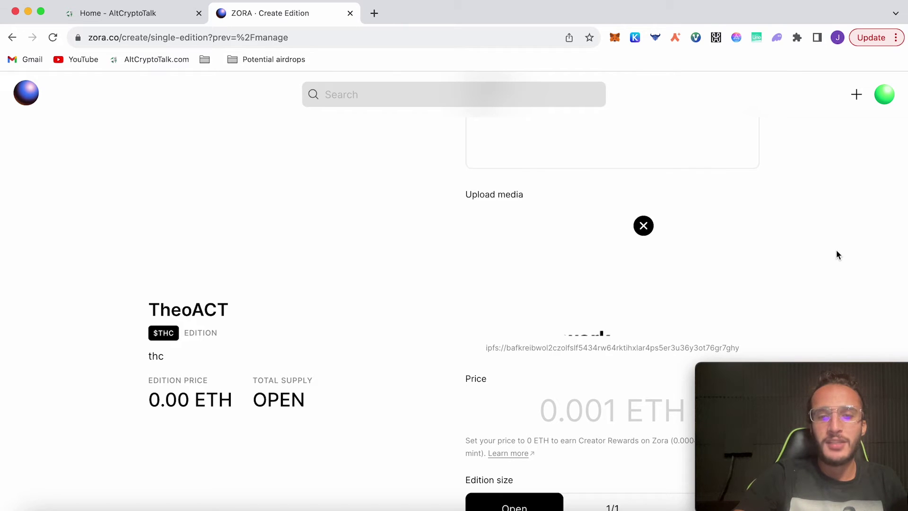
Set the edition's mint price to 0.00001 ETH
scroll(837, 255, down, 1)
scroll(837, 254, down, 1)
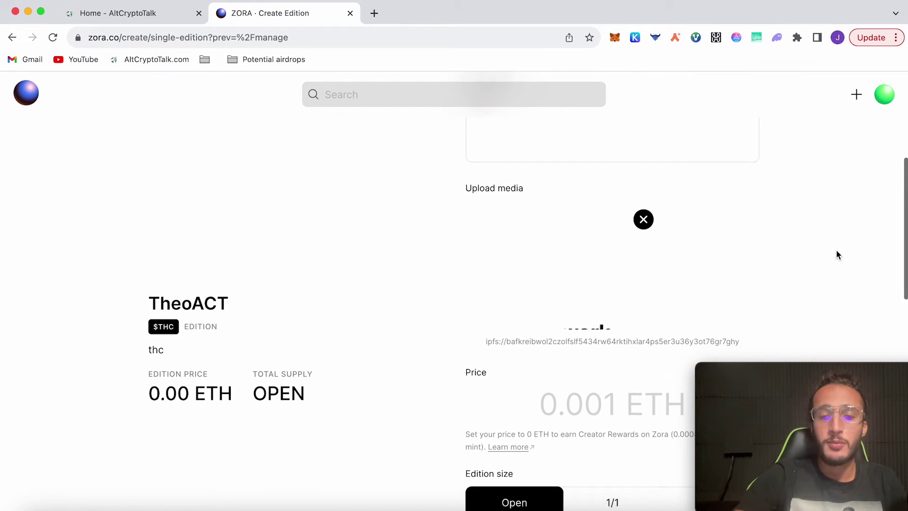
scroll(836, 254, down, 2)
scroll(836, 254, down, 4)
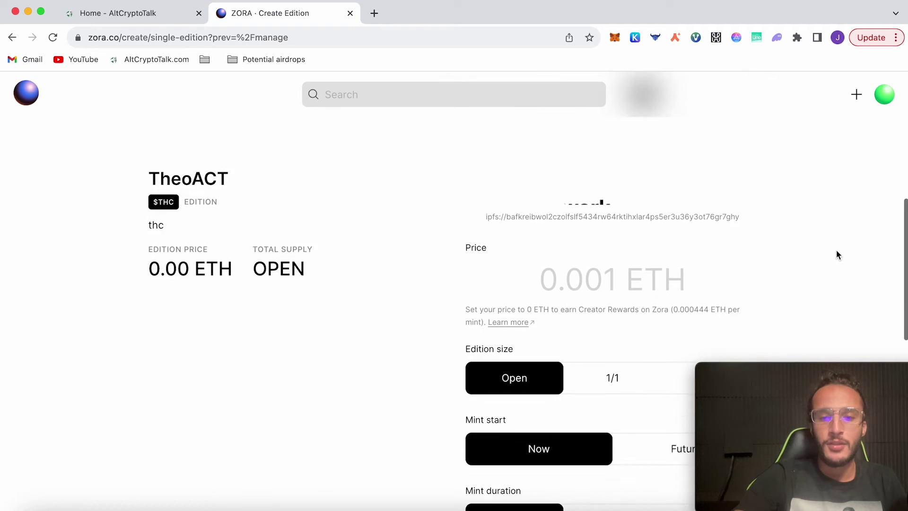
scroll(836, 256, down, 1)
scroll(836, 255, up, 2)
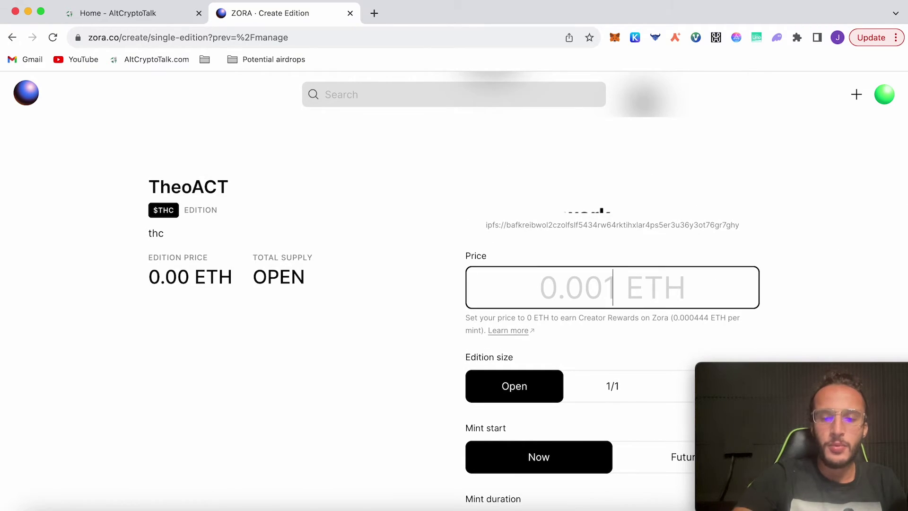
text(0.00001)
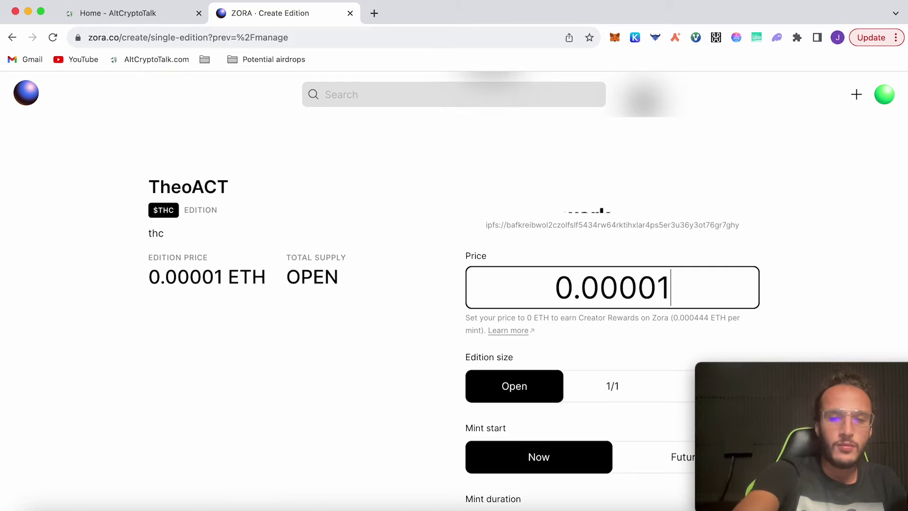
scroll(460, 340, down, 10)
scroll(459, 339, up, 10)
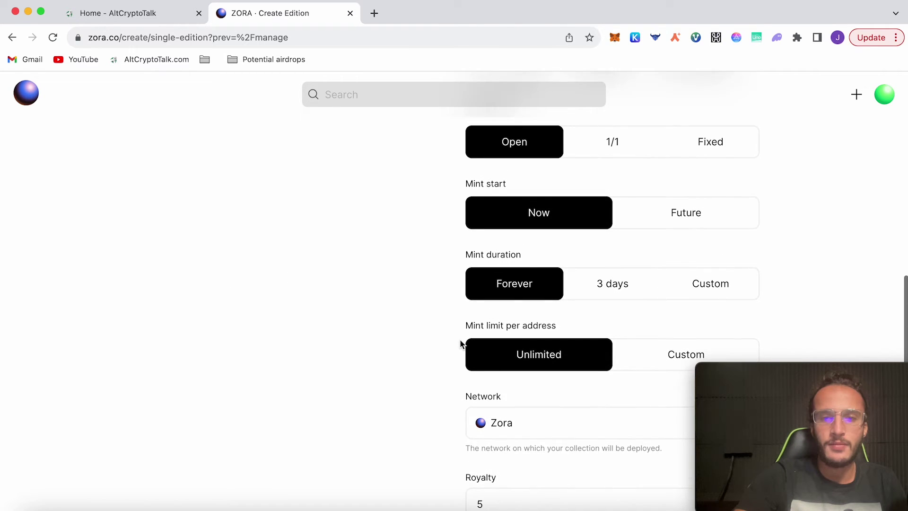
scroll(460, 339, down, 2)
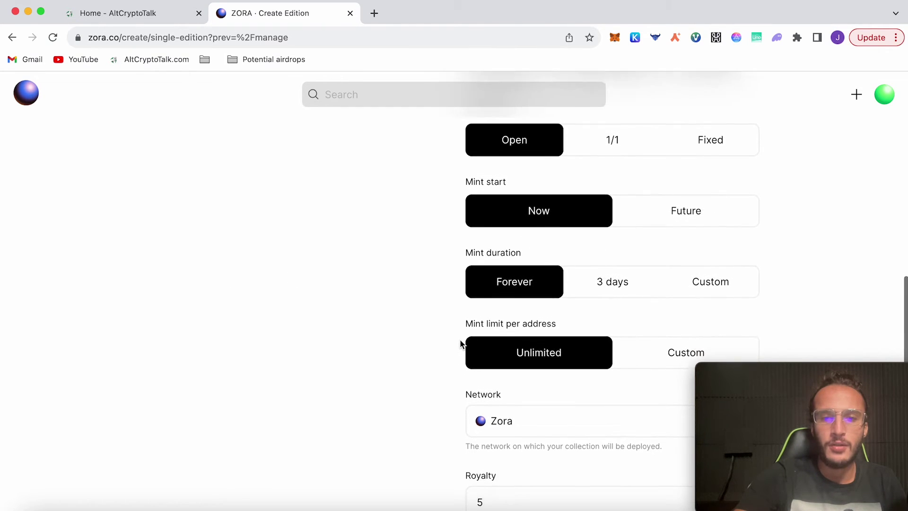
scroll(460, 339, down, 2)
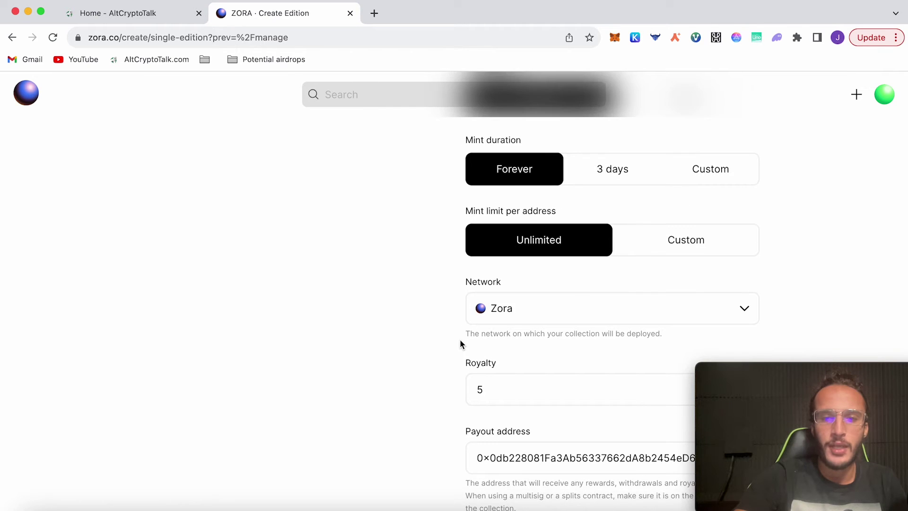
scroll(460, 339, down, 2)
scroll(598, 229, down, 2)
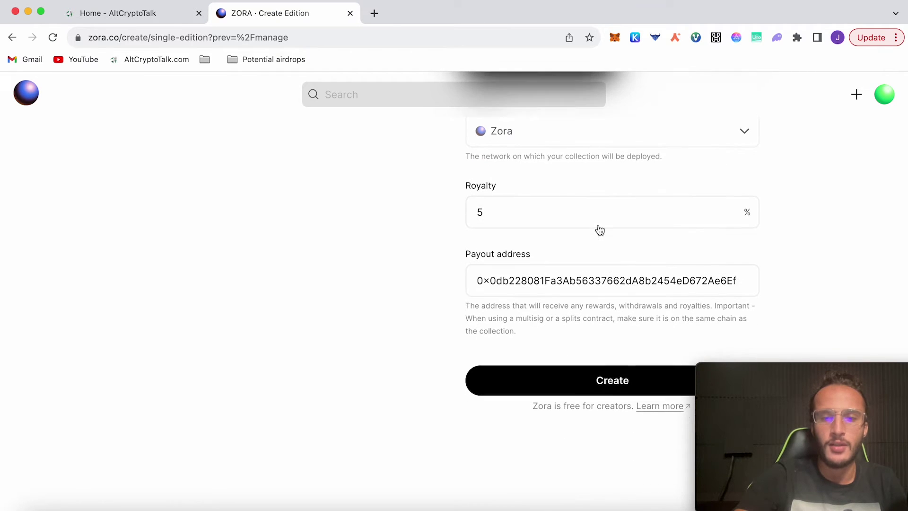
Deploy the TheoACT edition collection, approving the transaction in MetaMask
click(612, 382)
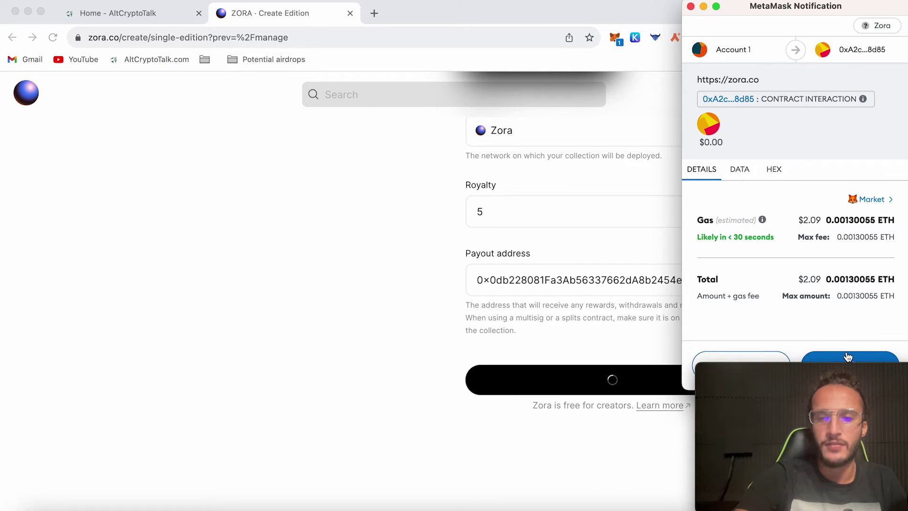
click(848, 358)
scroll(844, 320, down, 1)
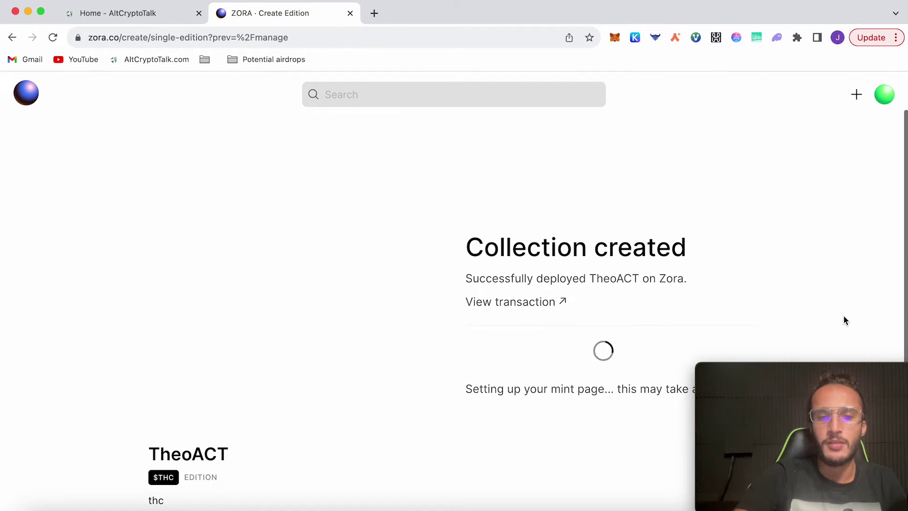
scroll(844, 320, down, 2)
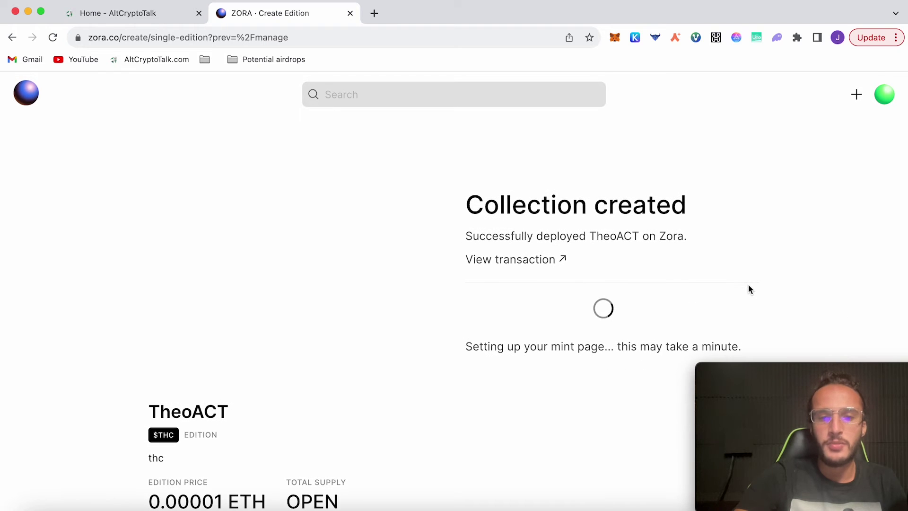
scroll(749, 285, up, 3)
Go to TheoACT's mint page, dismiss the personalize prompt, and mint one for 0.00001 ETH
scroll(685, 229, down, 1)
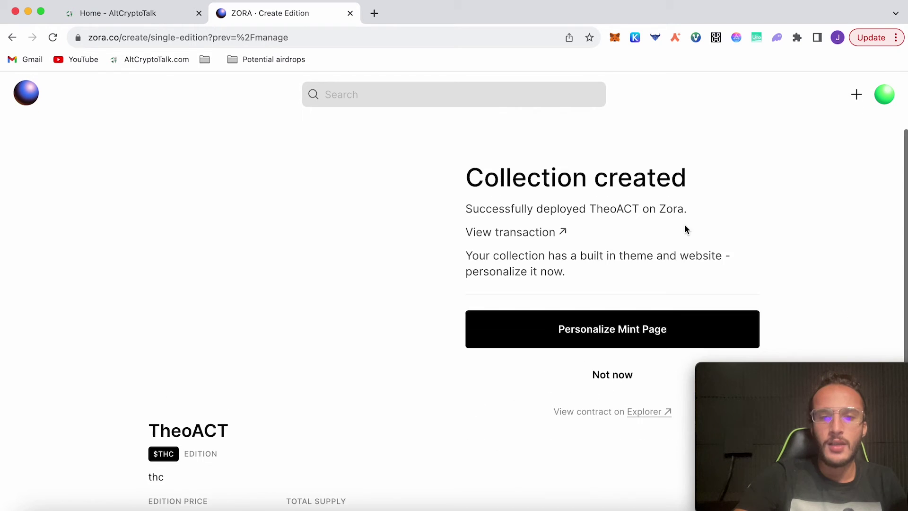
click(633, 326)
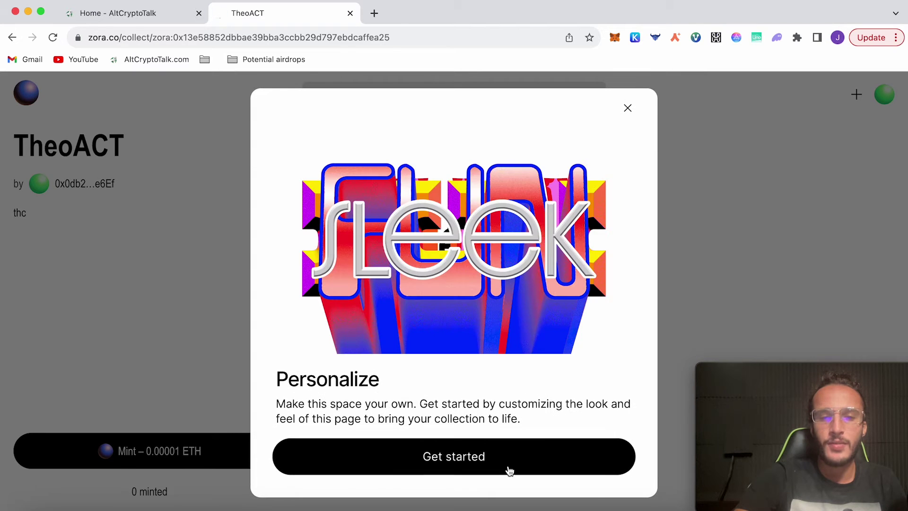
click(628, 108)
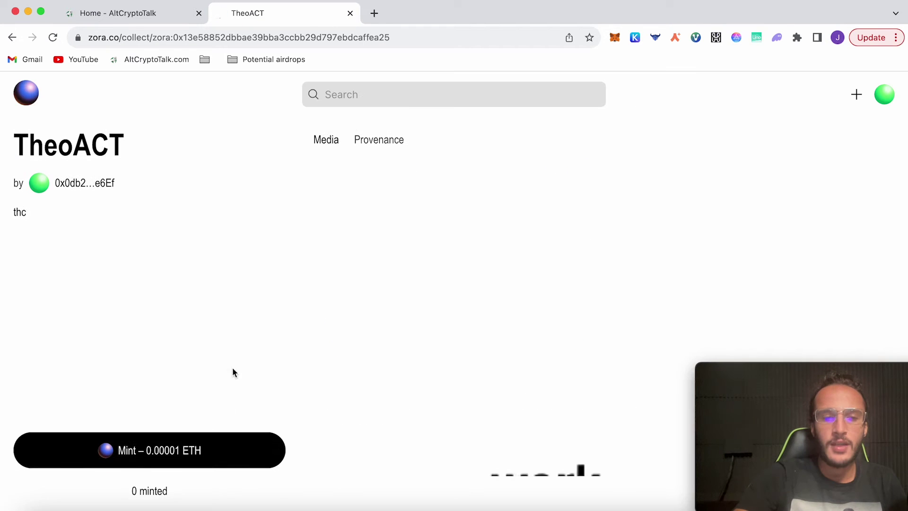
click(208, 455)
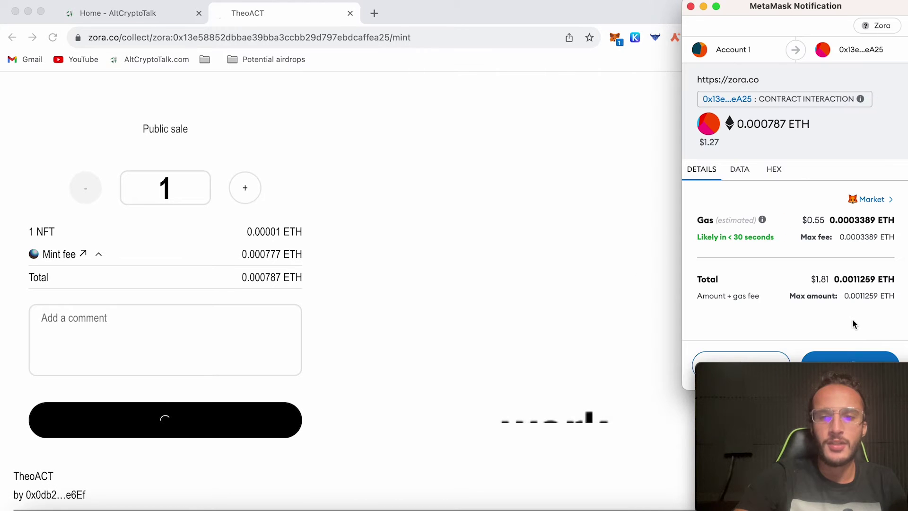
click(848, 356)
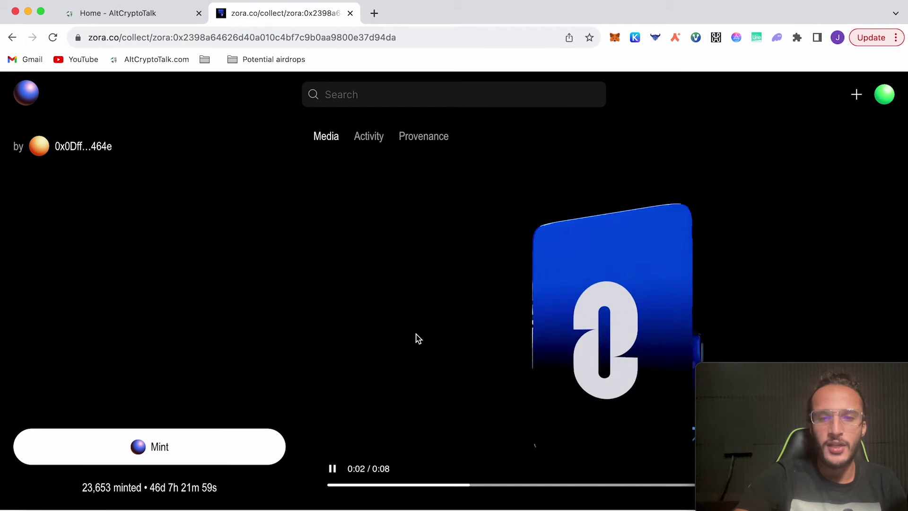
Mint one free LayerZero NFT, confirming it in MetaMask
click(188, 436)
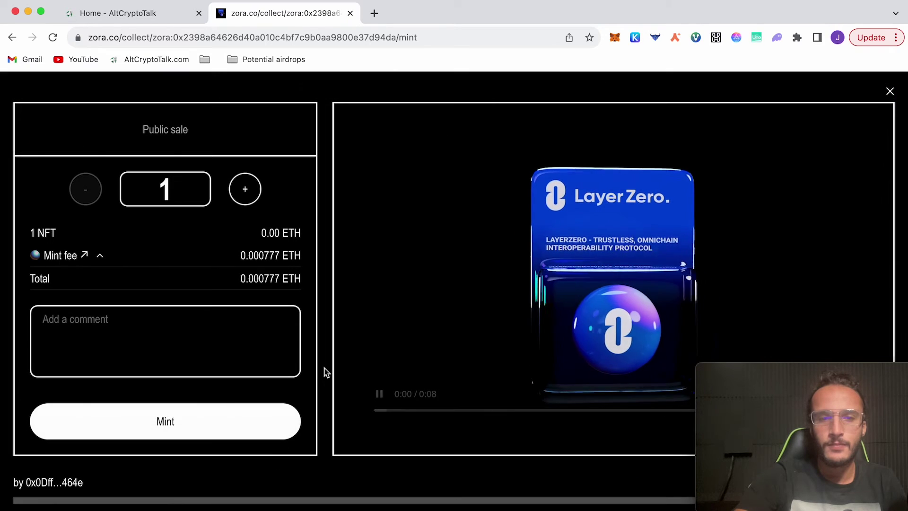
click(196, 410)
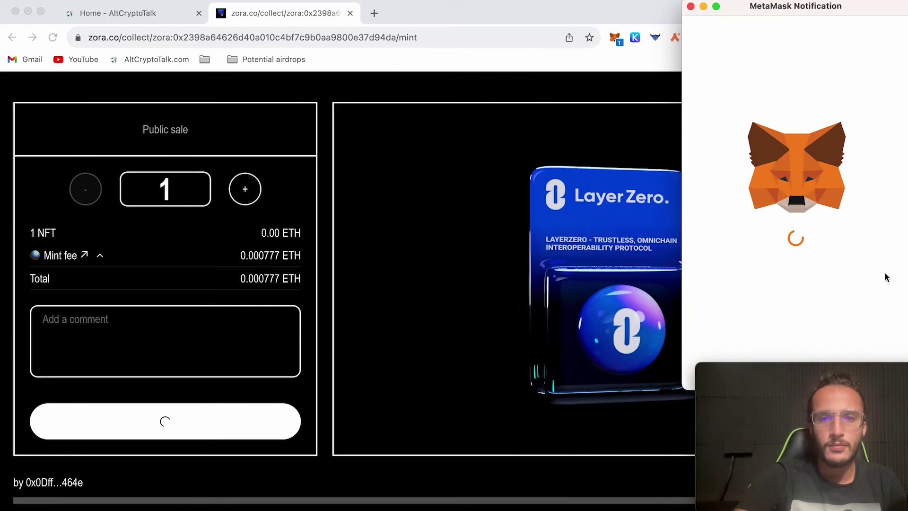
click(851, 364)
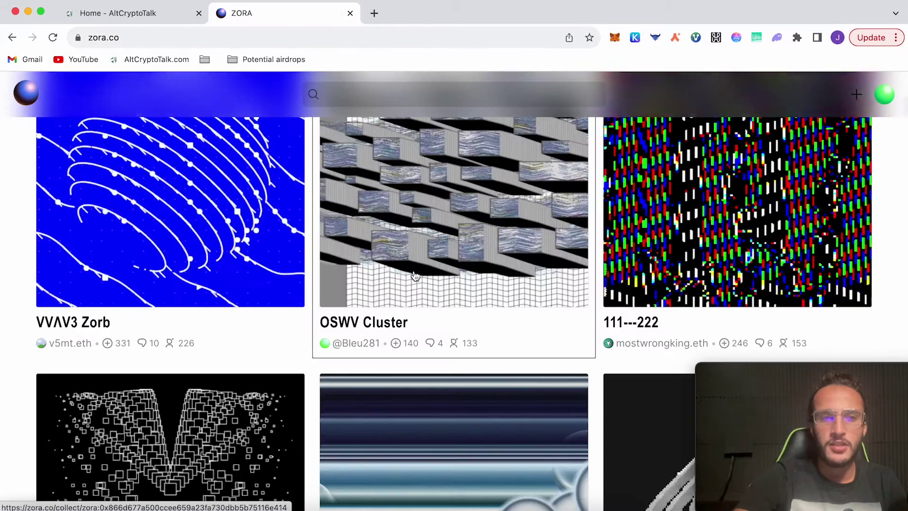
Mint the free OSWV Cluster NFT, check the wallet balance, and close the Minted overlay
scroll(415, 276, up, 4)
scroll(450, 265, down, 2)
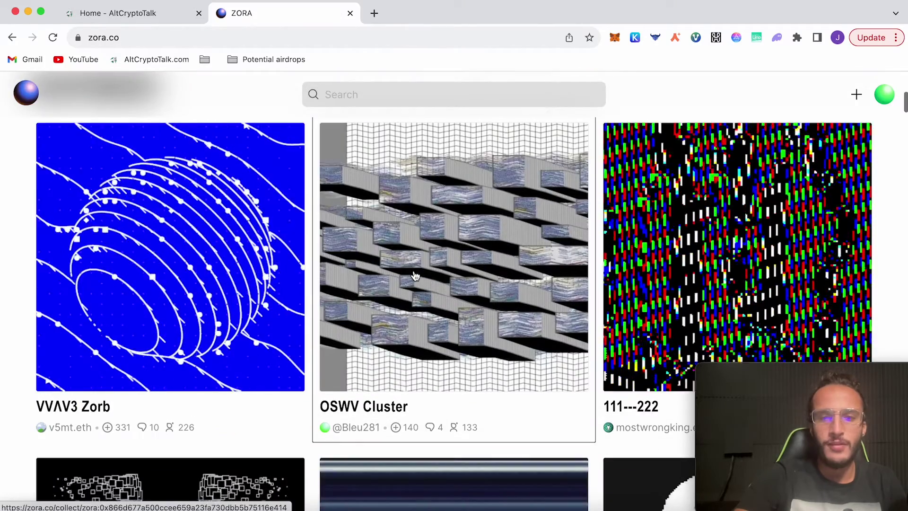
scroll(482, 251, down, 3)
click(483, 251)
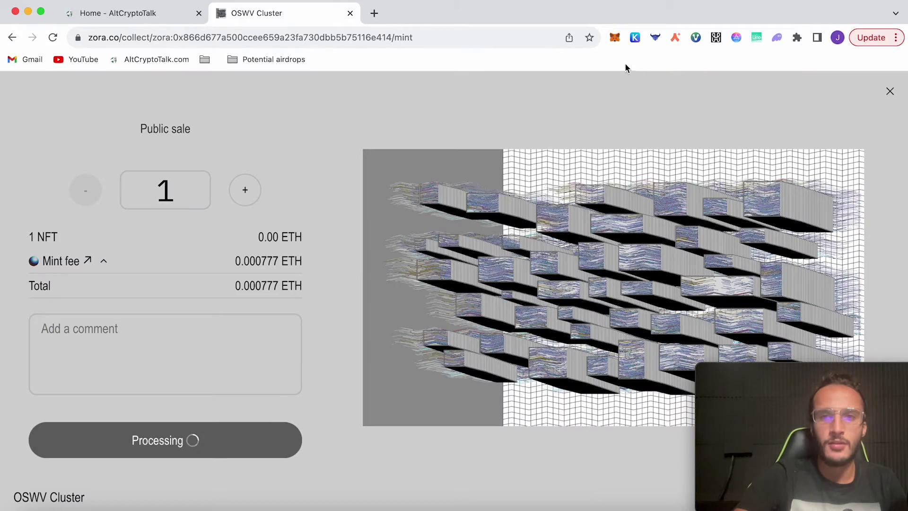
click(615, 38)
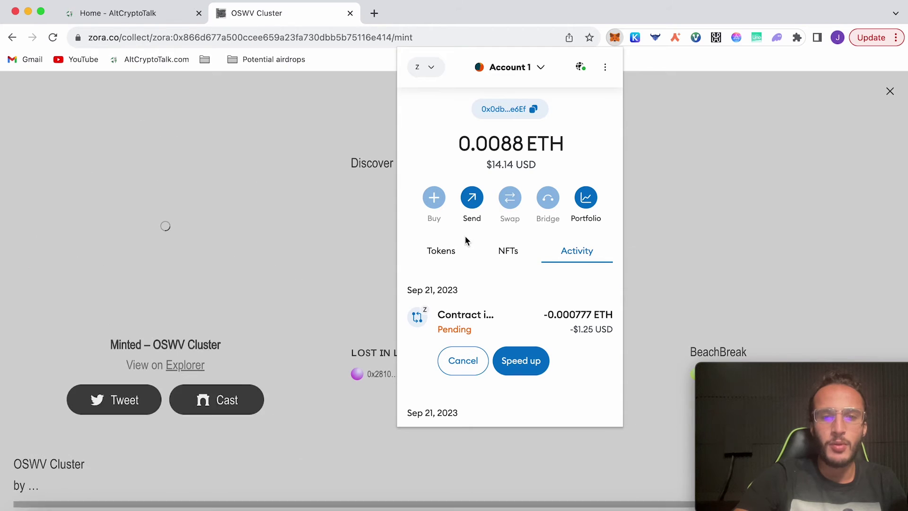
click(463, 246)
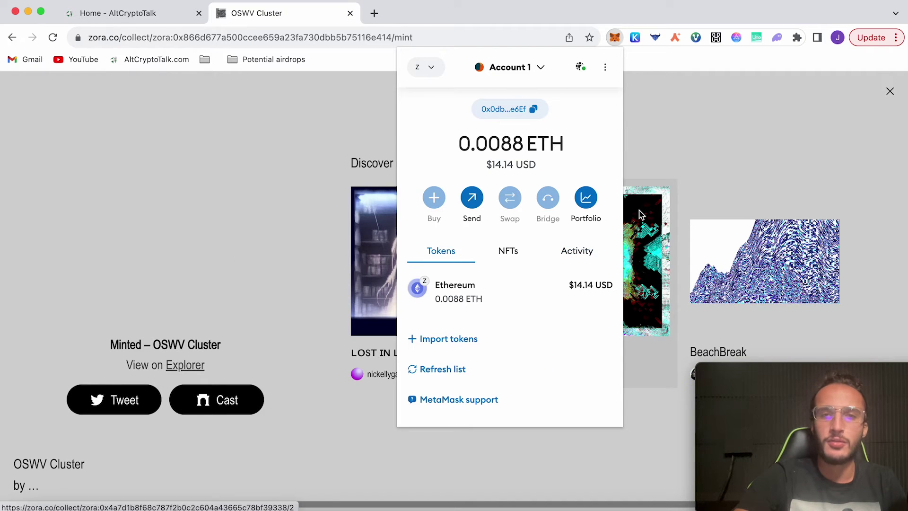
click(764, 87)
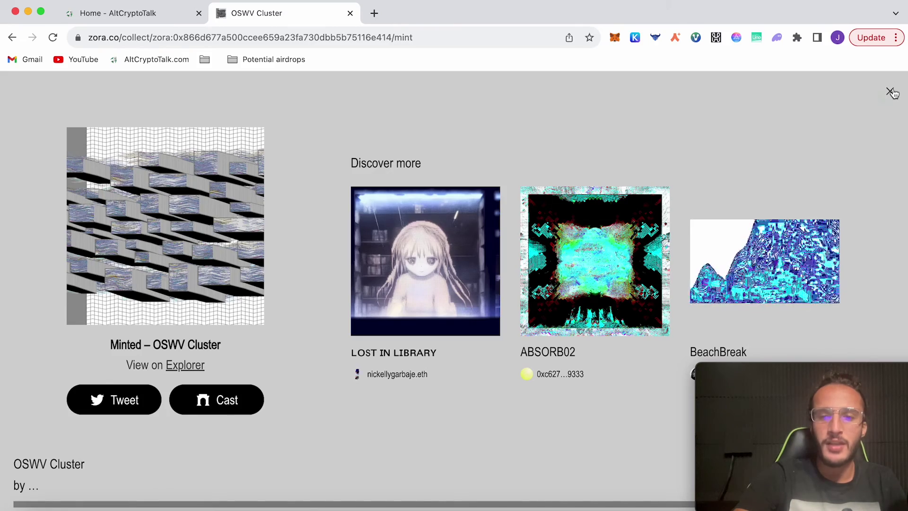
click(890, 91)
scroll(284, 304, down, 2)
scroll(243, 305, left, 3)
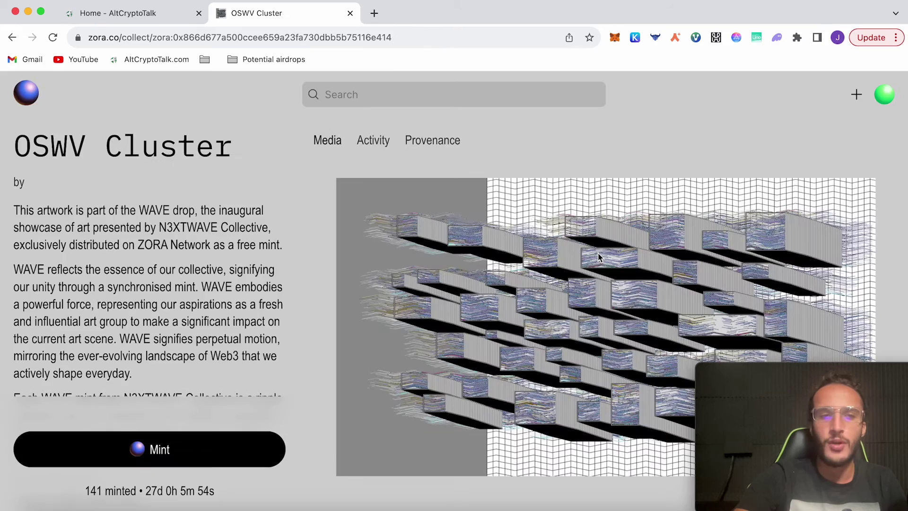
scroll(598, 257, left, 5)
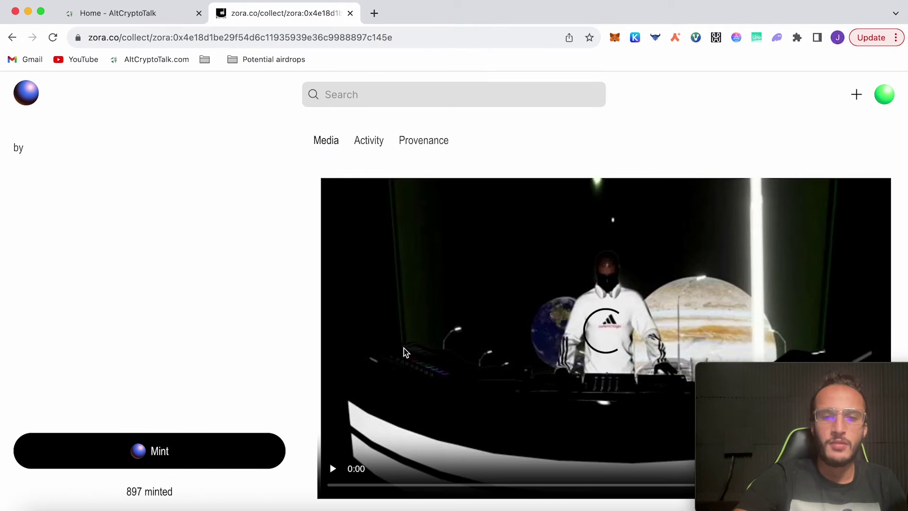
Mint one copy of the free video NFT and check the wallet's token balance
click(159, 448)
click(186, 420)
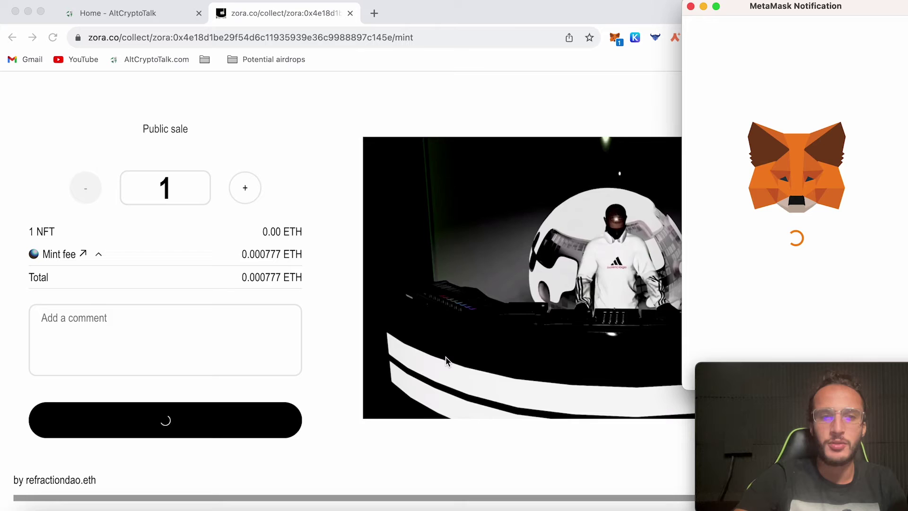
click(614, 37)
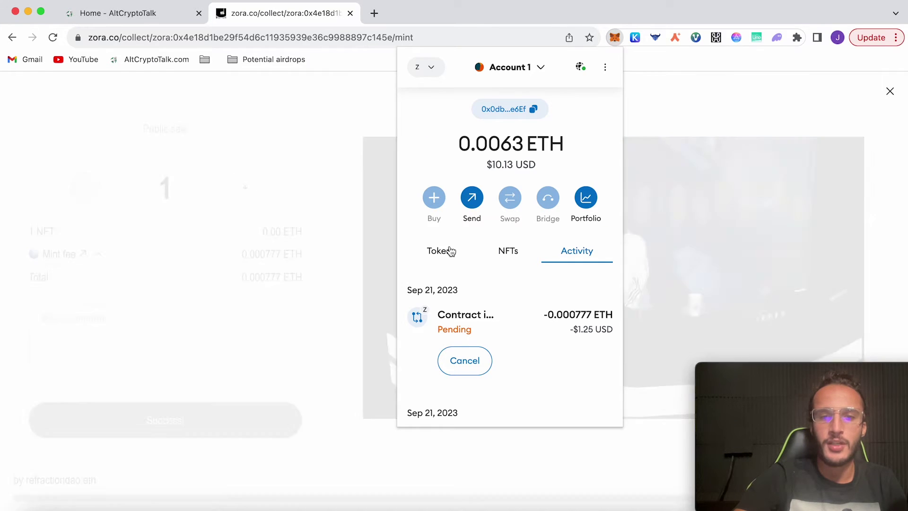
click(440, 251)
click(882, 74)
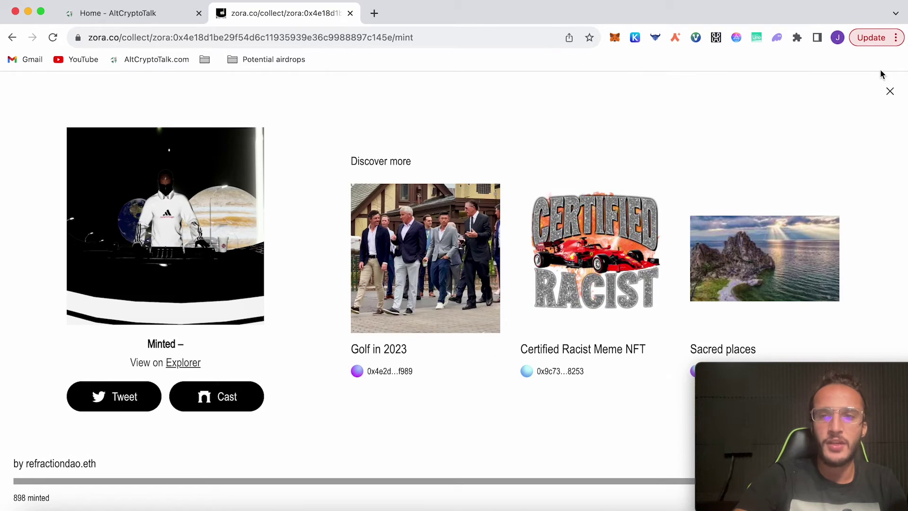
Close the Minted overlay and review earned rewards on the Zora dashboard
click(890, 93)
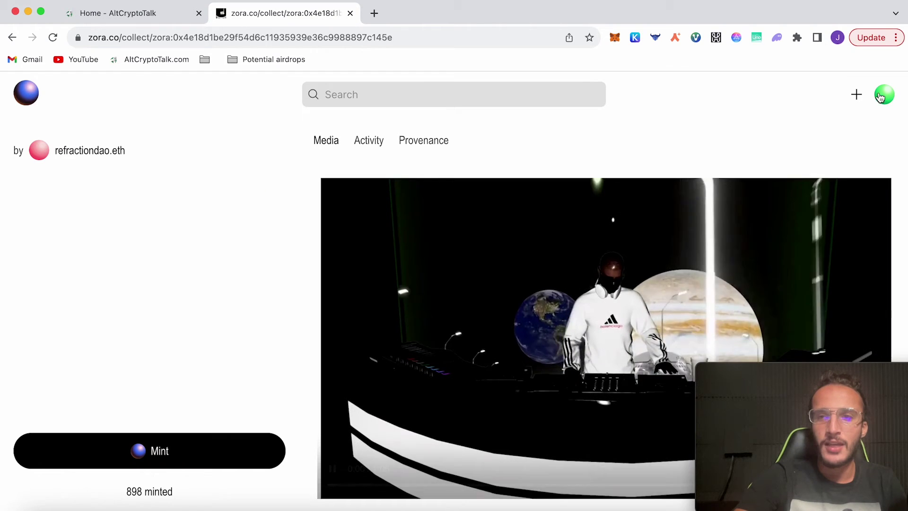
click(885, 94)
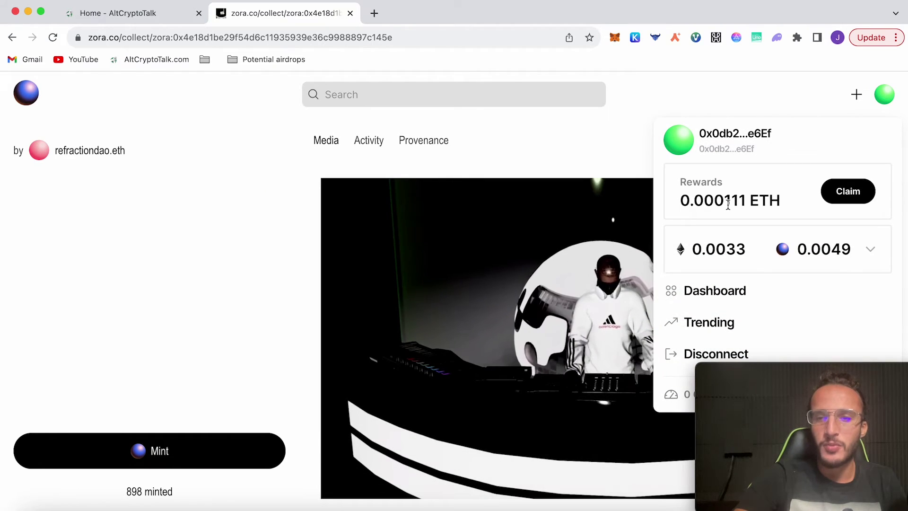
click(715, 293)
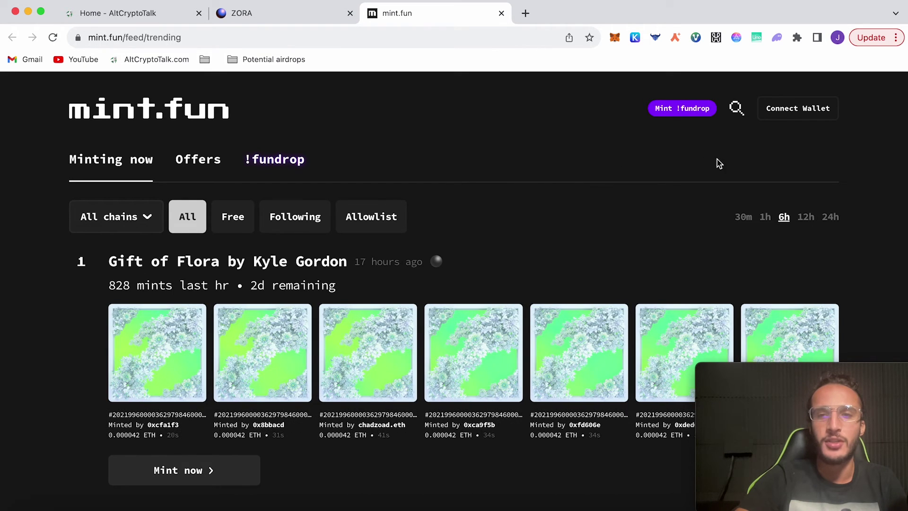
Connect the MetaMask wallet to mint.fun and open the !fundrop Season 2 page
click(788, 119)
click(455, 225)
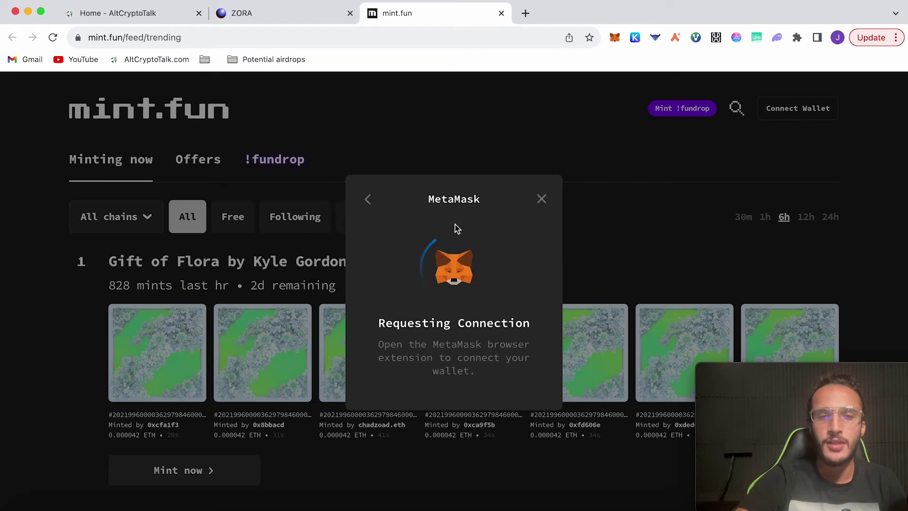
click(841, 361)
click(842, 361)
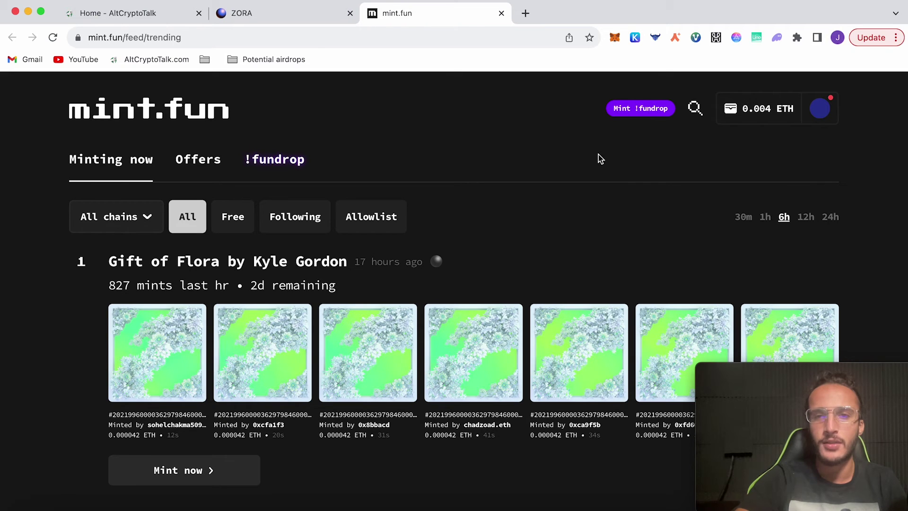
click(660, 118)
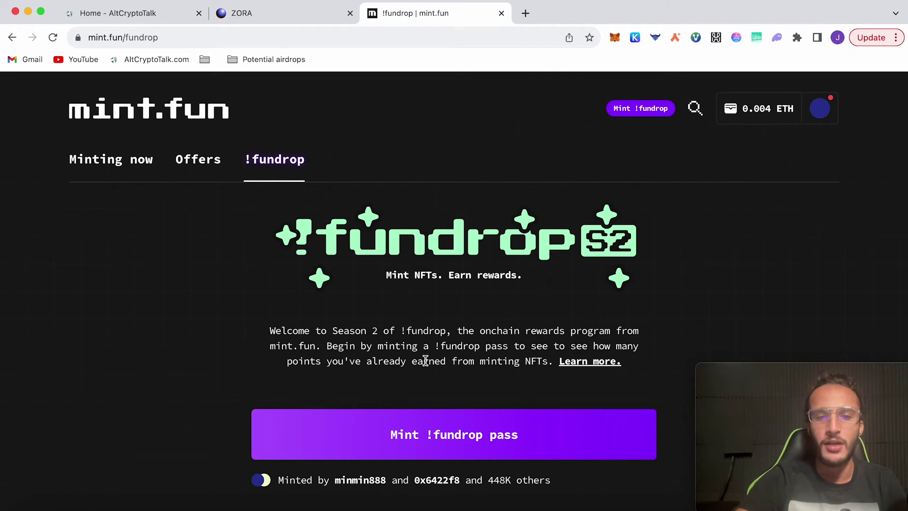
Try minting the !fundrop pass on Ethereum mainnet, then reject the unaffordable ~$55.67 gas transaction
scroll(426, 360, down, 1)
scroll(452, 435, up, 1)
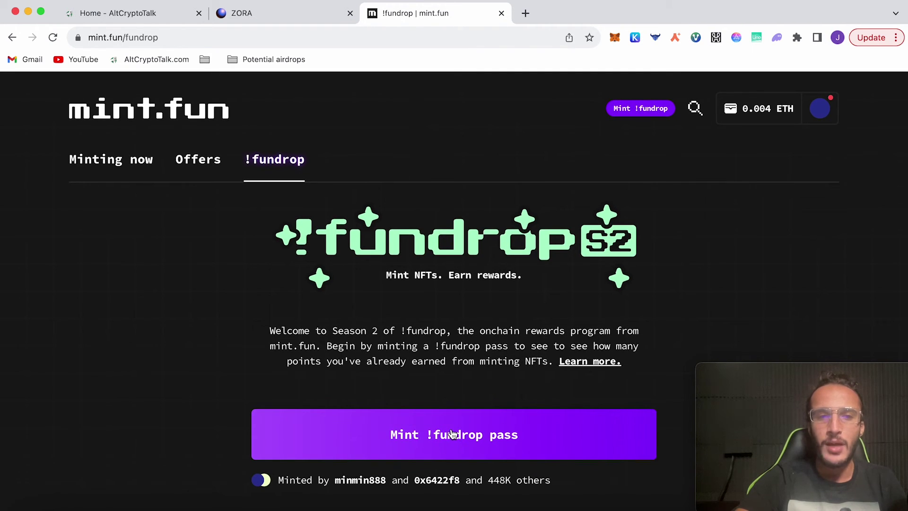
click(452, 434)
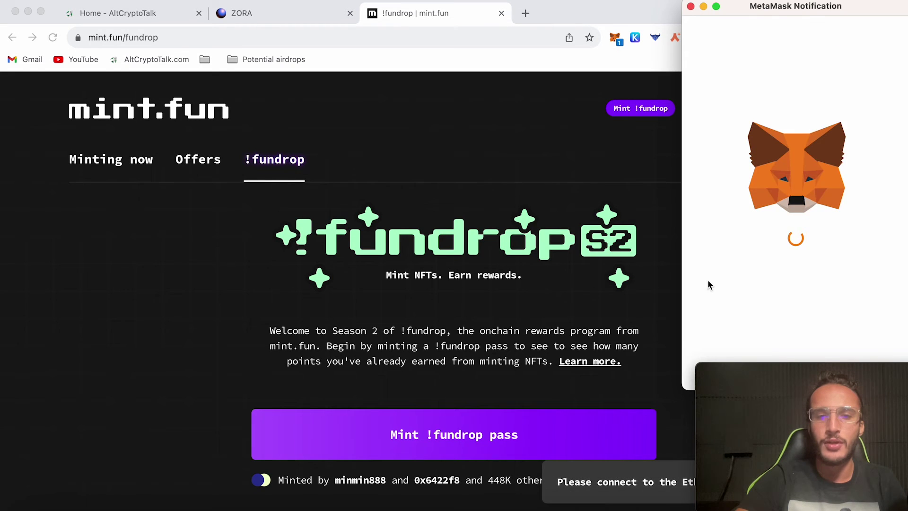
click(833, 355)
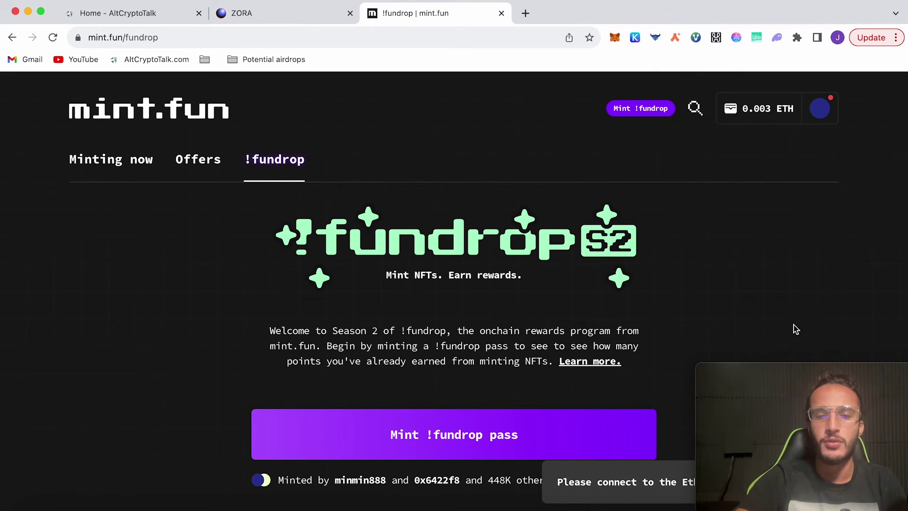
click(495, 435)
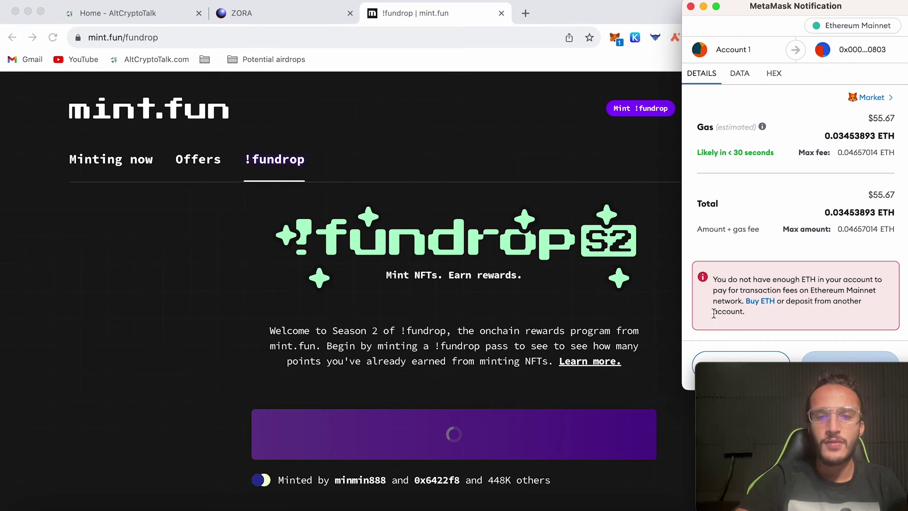
click(732, 356)
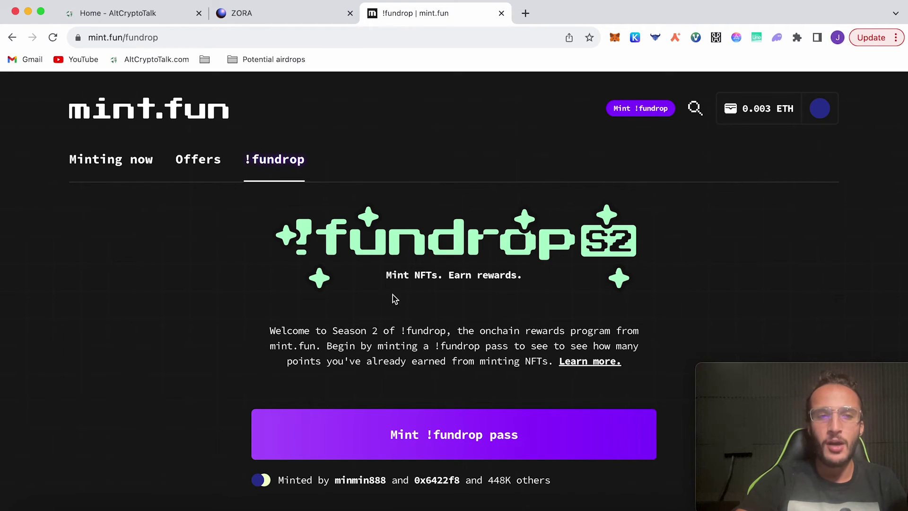
Return to the Minting now feed and open, then close, Gift of Flora's mint window
click(120, 168)
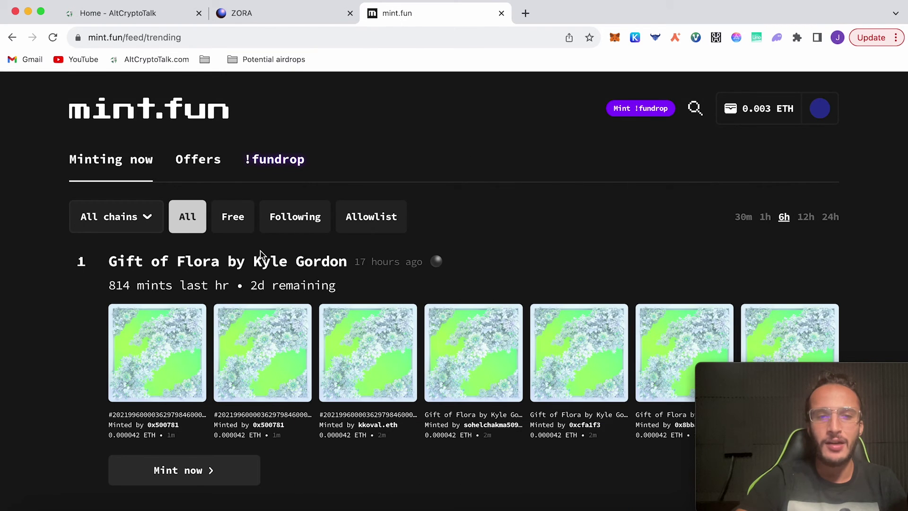
scroll(185, 397, down, 2)
click(189, 386)
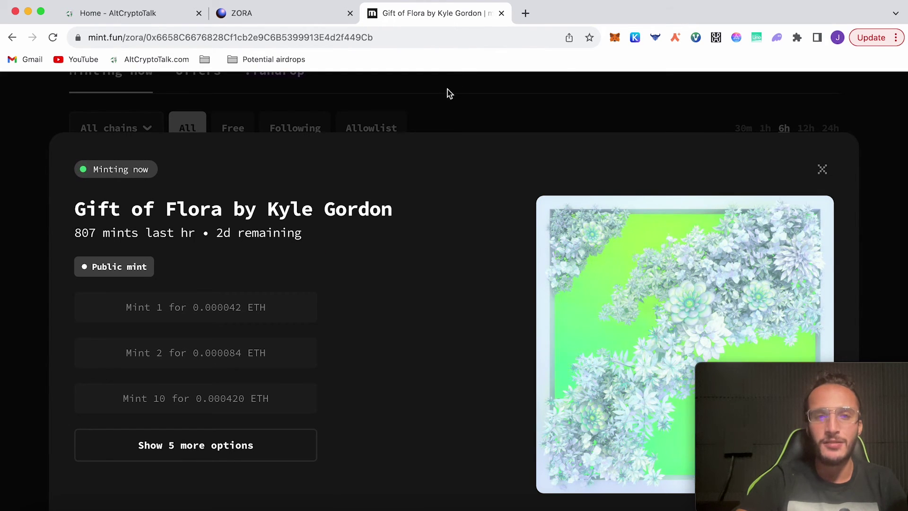
click(420, 111)
Open Lenster Zorb's mint window and cancel the single-mint wallet request
scroll(418, 198, down, 5)
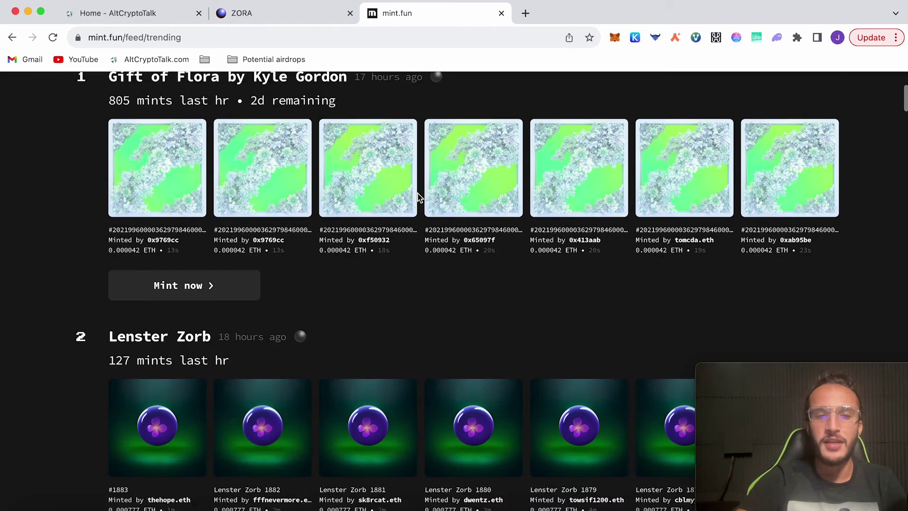
click(188, 392)
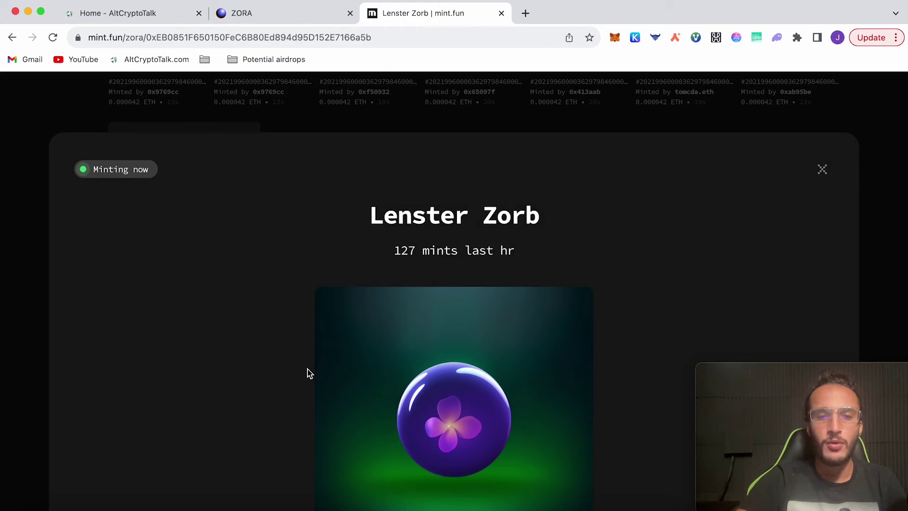
scroll(308, 371, down, 5)
click(451, 310)
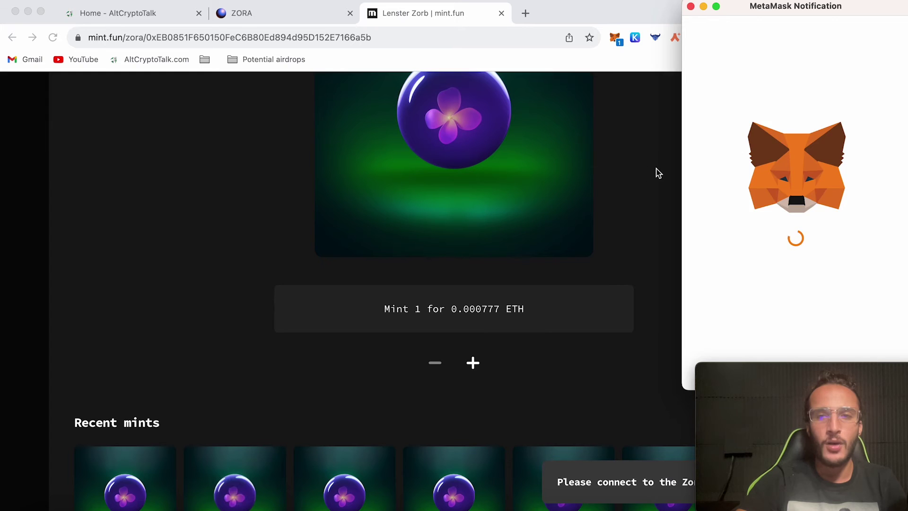
click(736, 359)
Mint three Lenster Zorbs for 0.002331 ETH, confirming in MetaMask, and close the window
scroll(475, 362, up, 1)
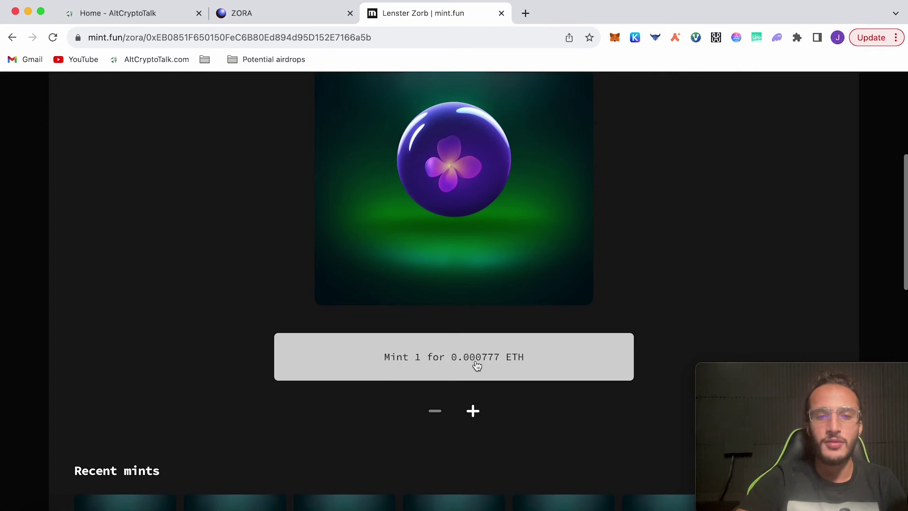
click(475, 409)
click(475, 410)
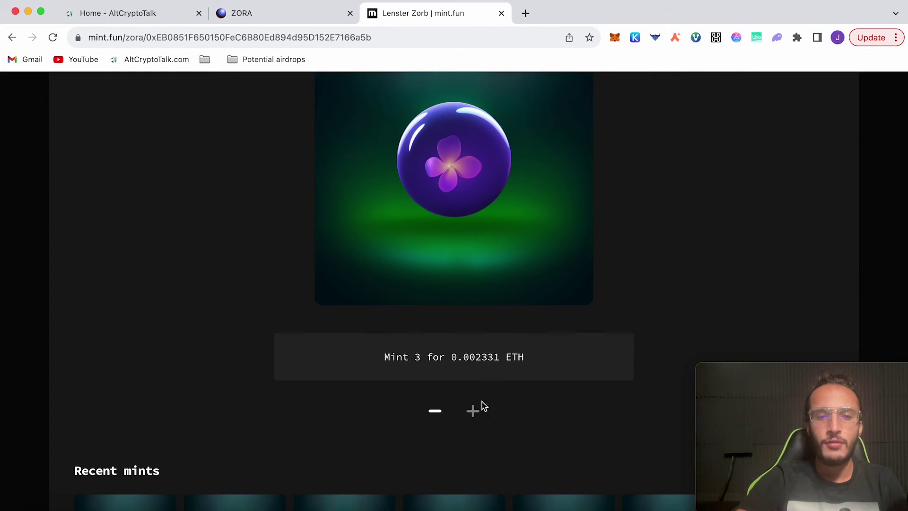
click(491, 379)
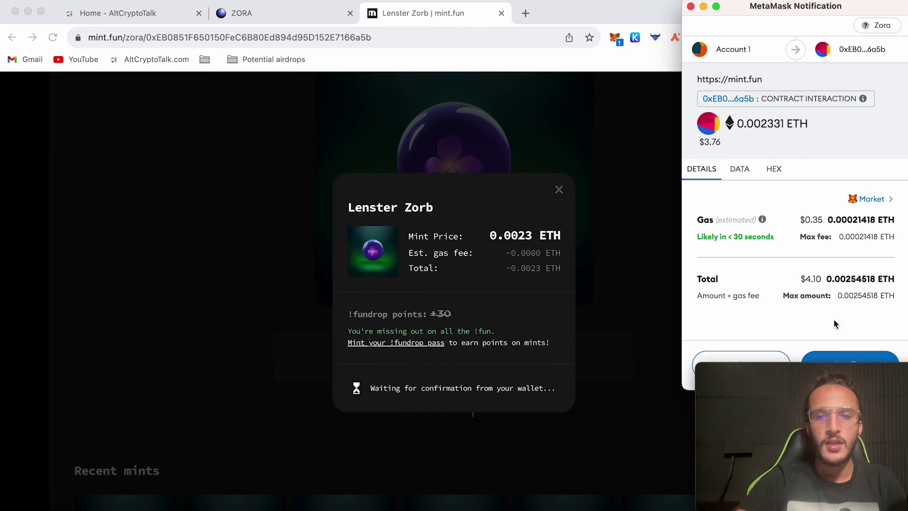
click(834, 356)
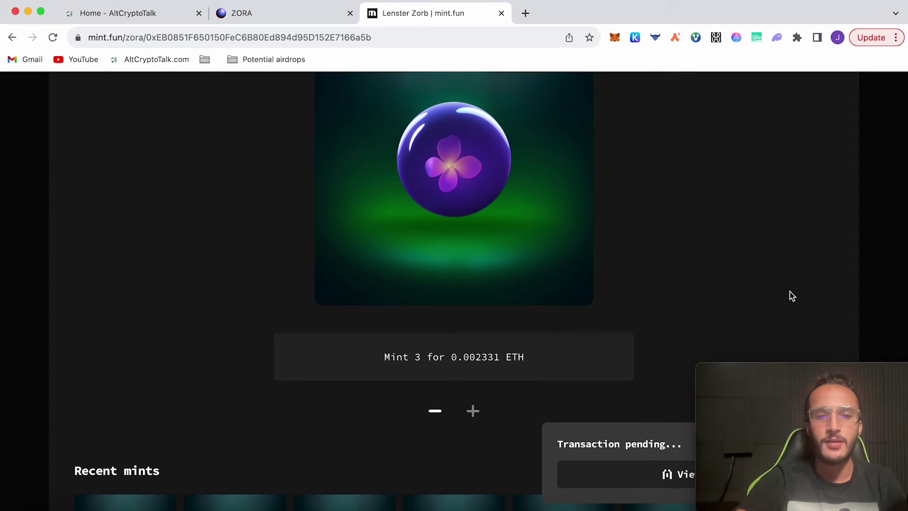
scroll(790, 297, up, 3)
scroll(823, 174, up, 2)
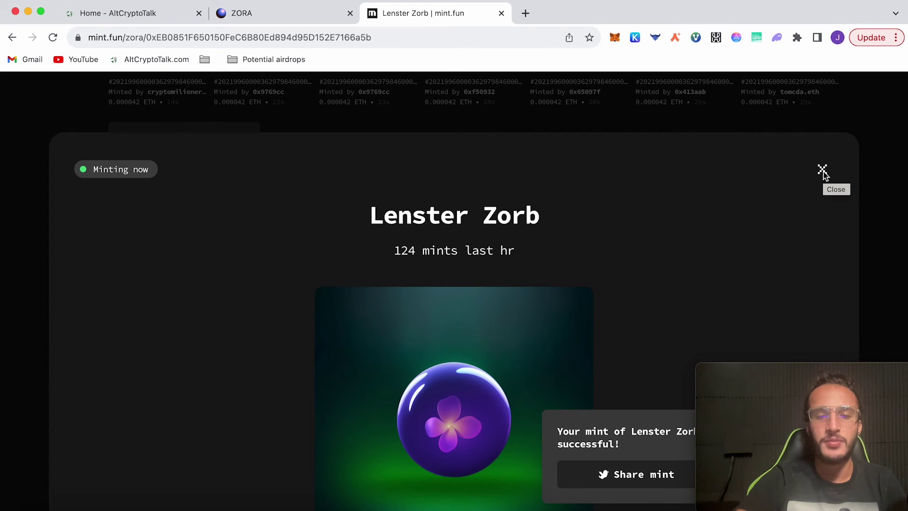
click(823, 174)
scroll(349, 319, down, 5)
Open Gift of Flora's mint and let the site switch the wallet to Optimism
click(223, 399)
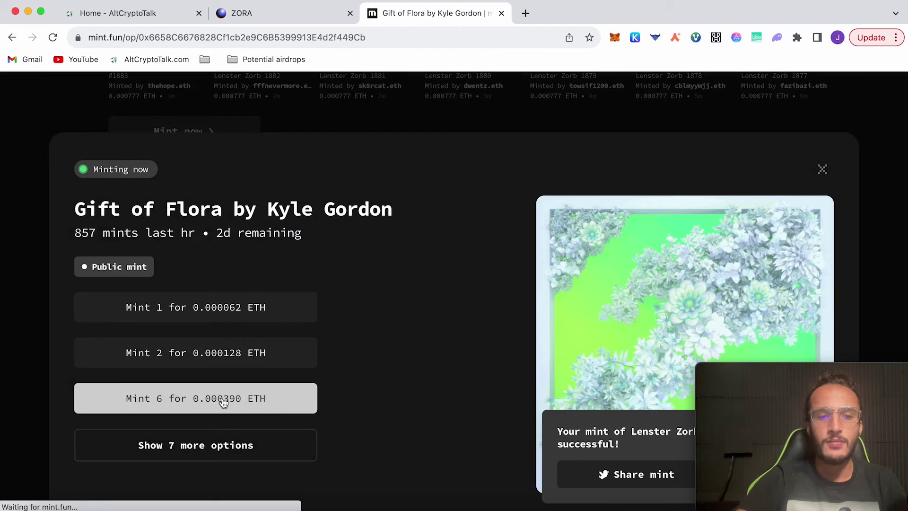
scroll(331, 317, down, 2)
click(296, 317)
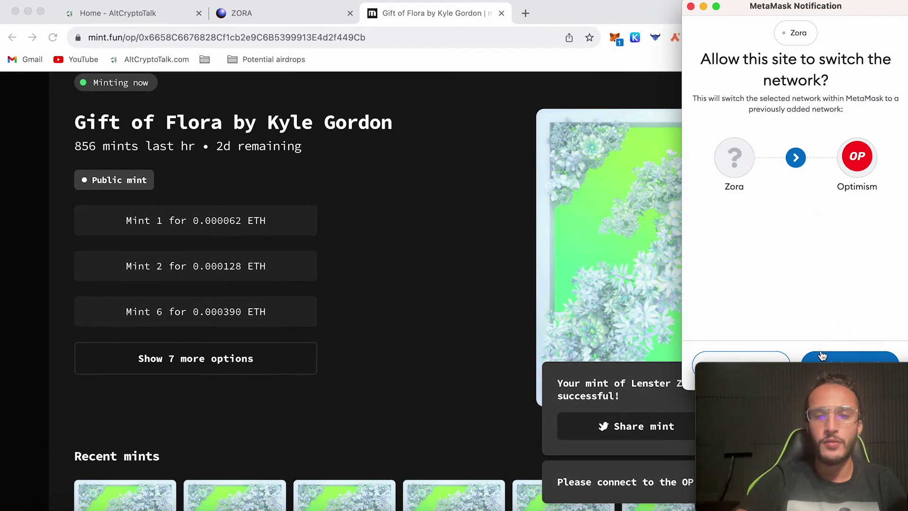
click(826, 357)
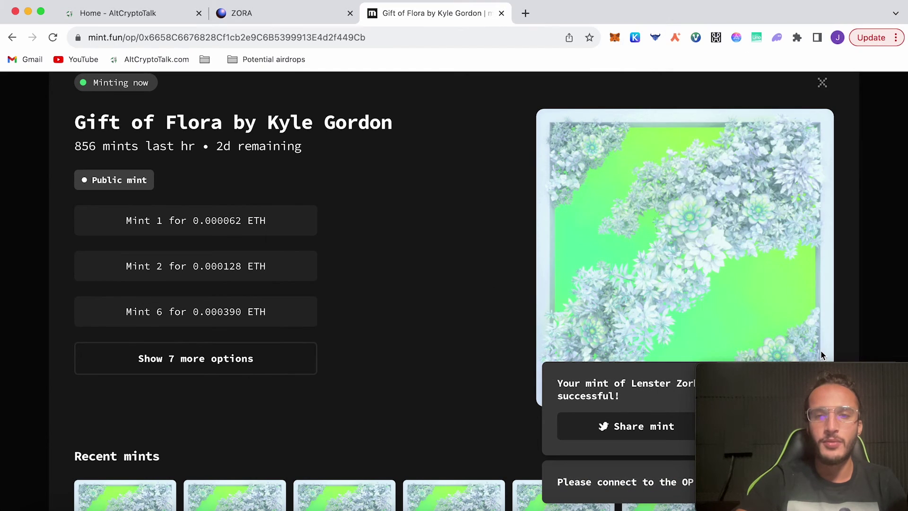
click(823, 84)
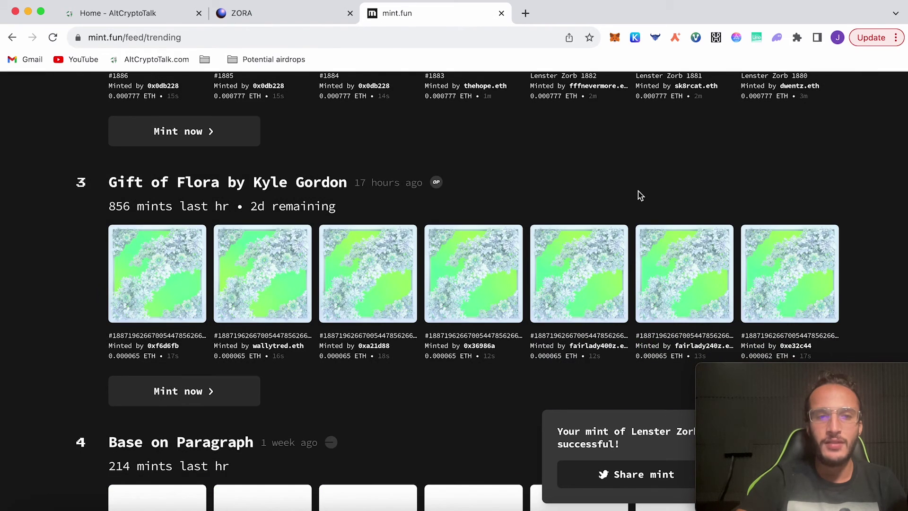
Mint one free 'Free + Valuable: Why I'm Excited About Zora Protocol Rewards' NFT
scroll(639, 196, down, 5)
click(292, 347)
click(292, 347)
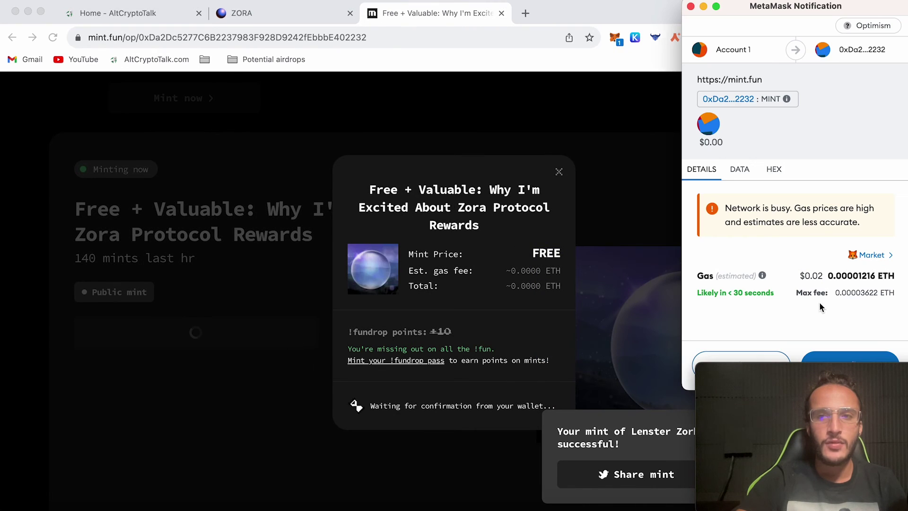
click(758, 359)
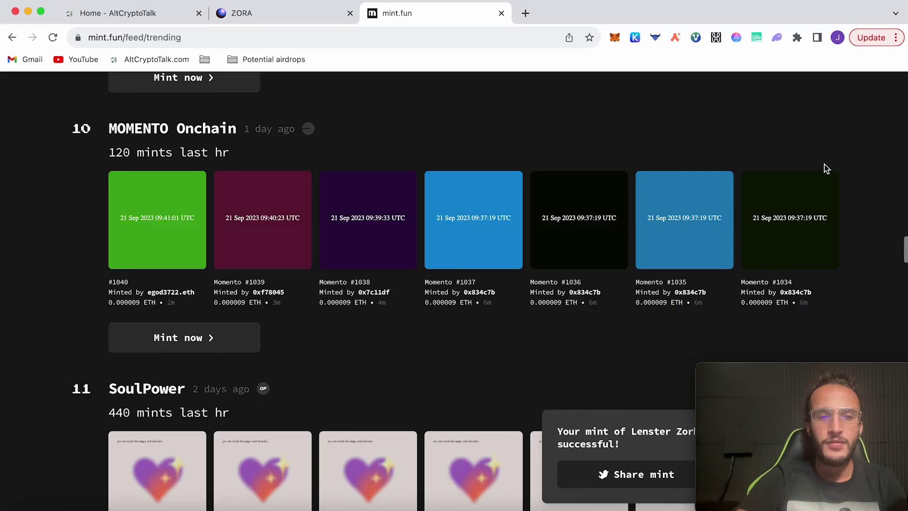
scroll(825, 164, down, 3)
scroll(825, 164, down, 15)
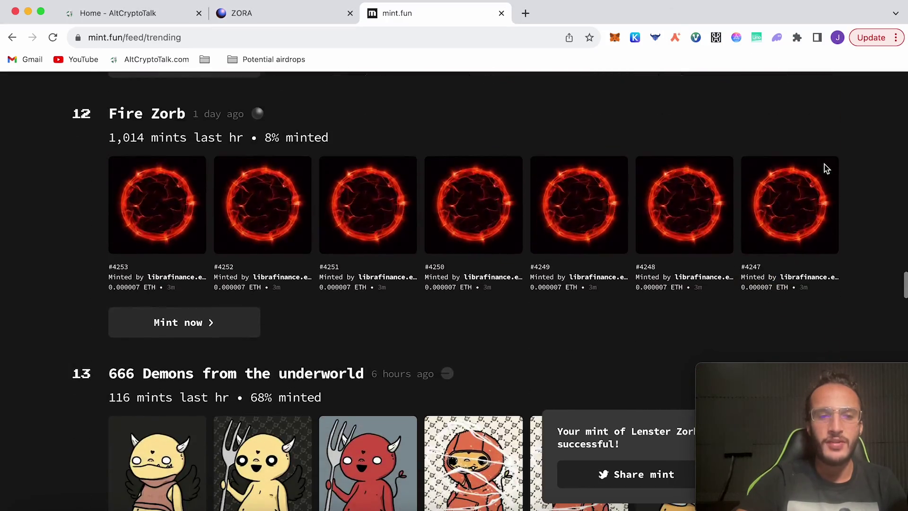
scroll(824, 164, down, 5)
scroll(824, 163, up, 20)
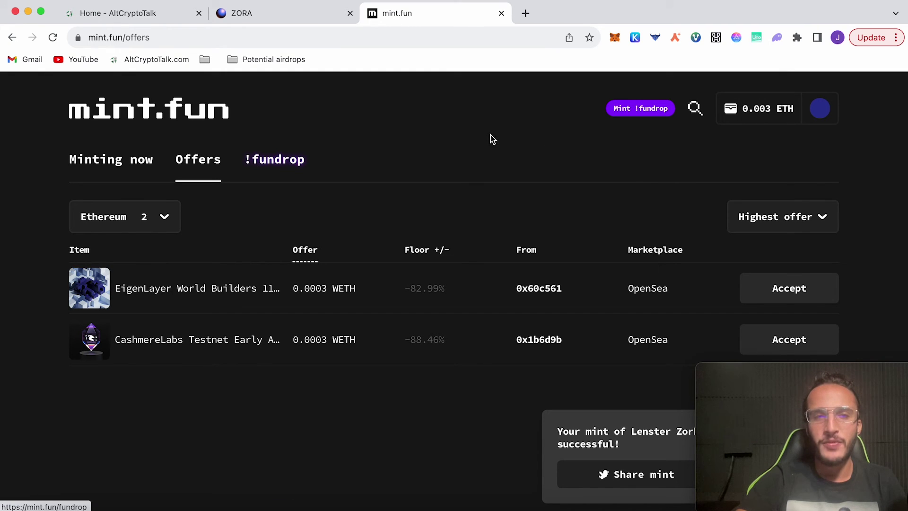
Browse the Zora home feed, briefly opening the BLACK DAVE video before returning
click(288, 18)
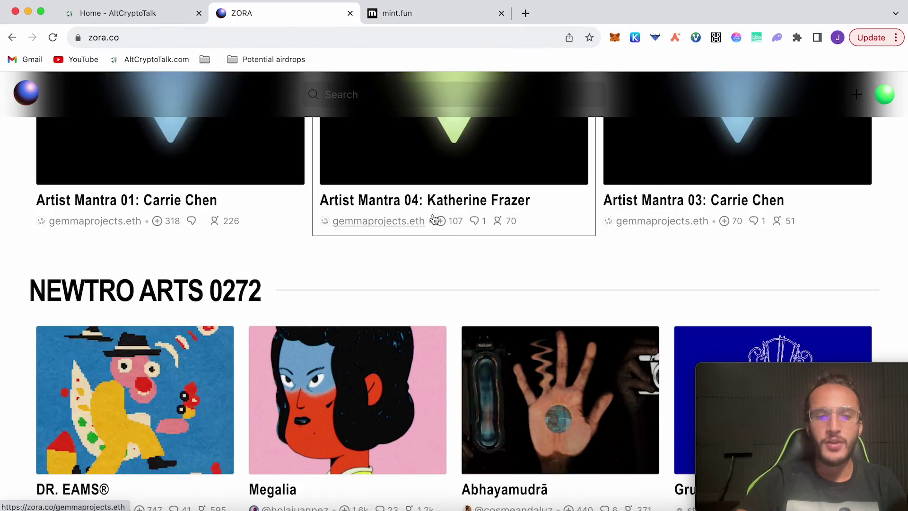
scroll(433, 218, down, 10)
scroll(510, 340, down, 5)
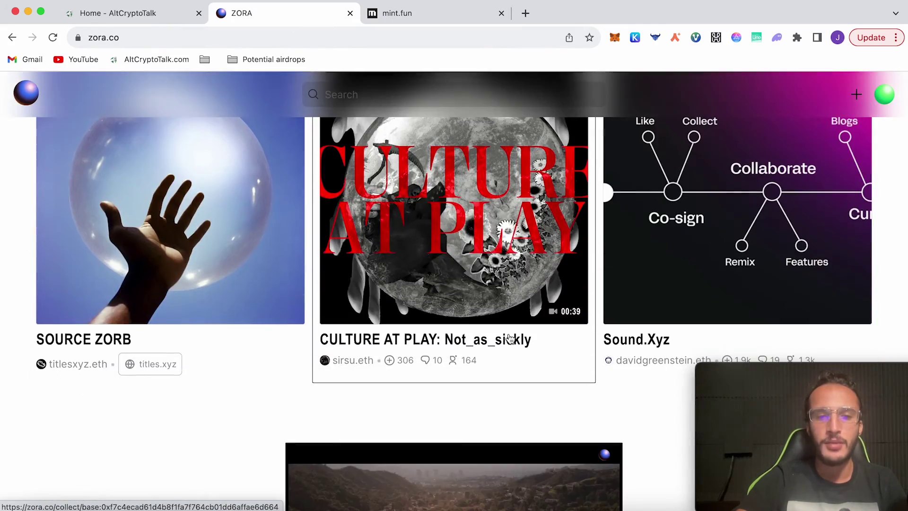
scroll(510, 338, down, 6)
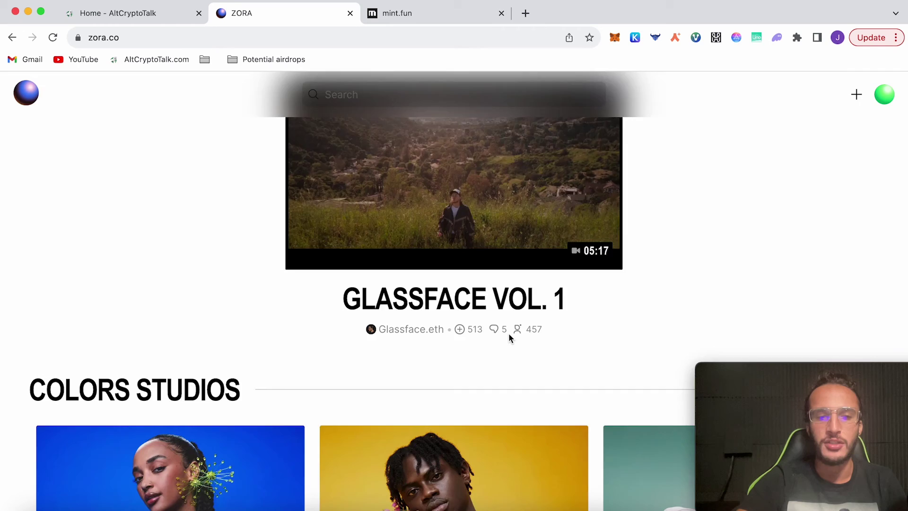
scroll(510, 339, down, 5)
scroll(510, 339, down, 8)
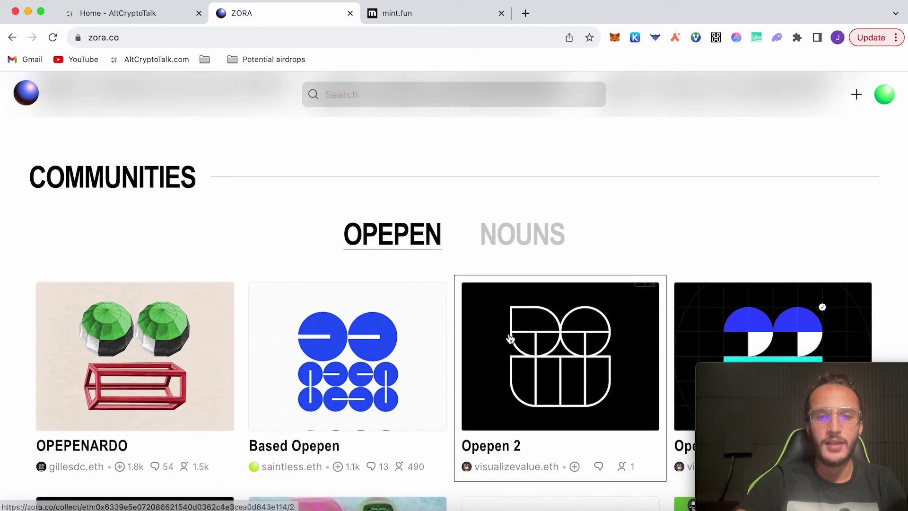
scroll(510, 339, down, 10)
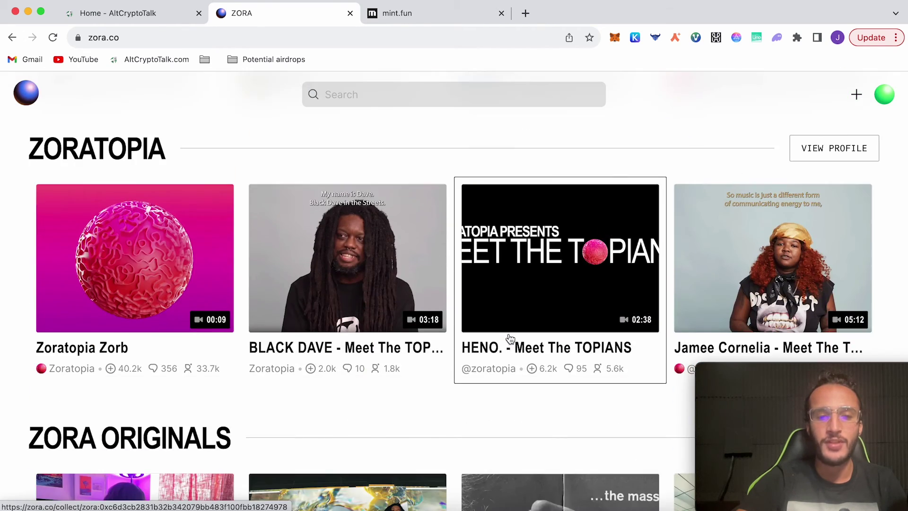
scroll(388, 323, down, 2)
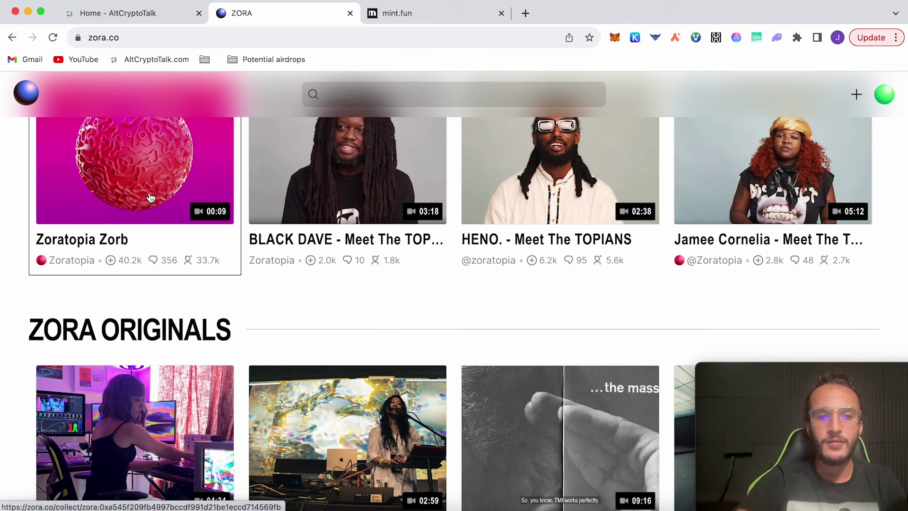
click(363, 242)
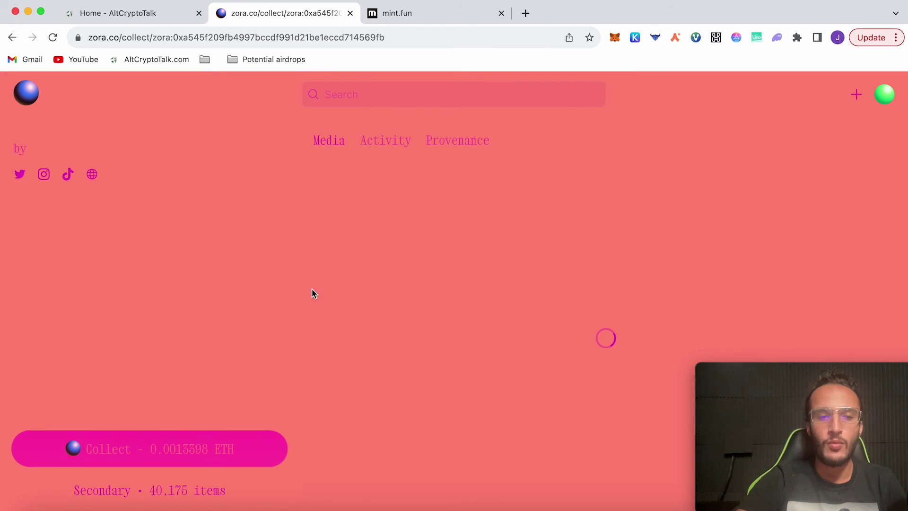
key(super+bracketleft)
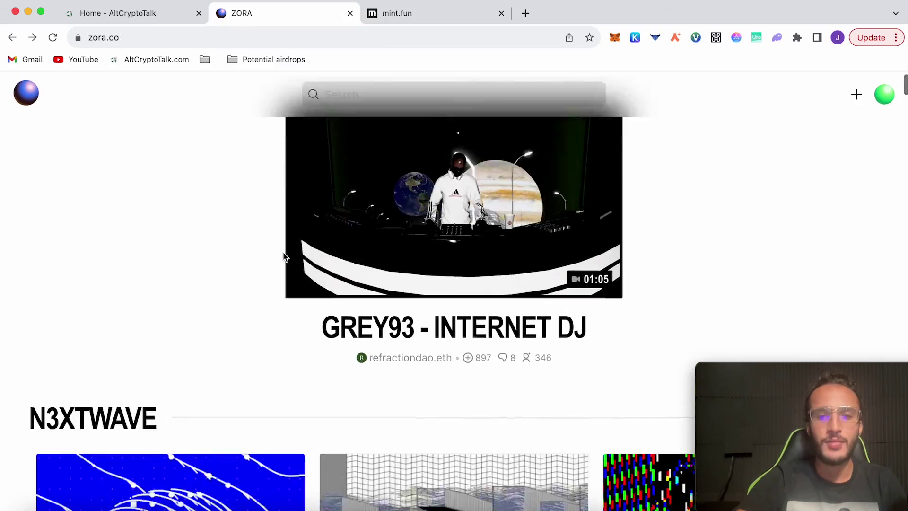
scroll(283, 257, down, 10)
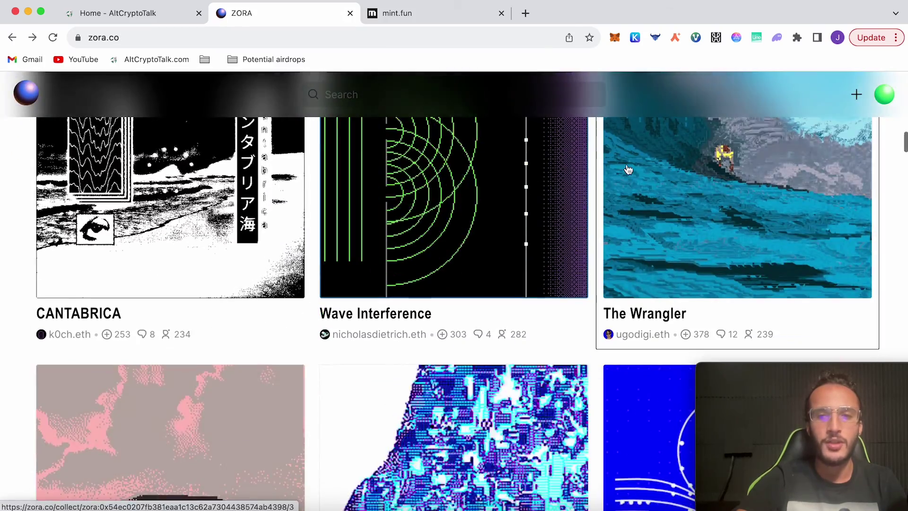
Mint a free copy of The Wrangler on the Zora network and close the mint.fun tab
click(702, 240)
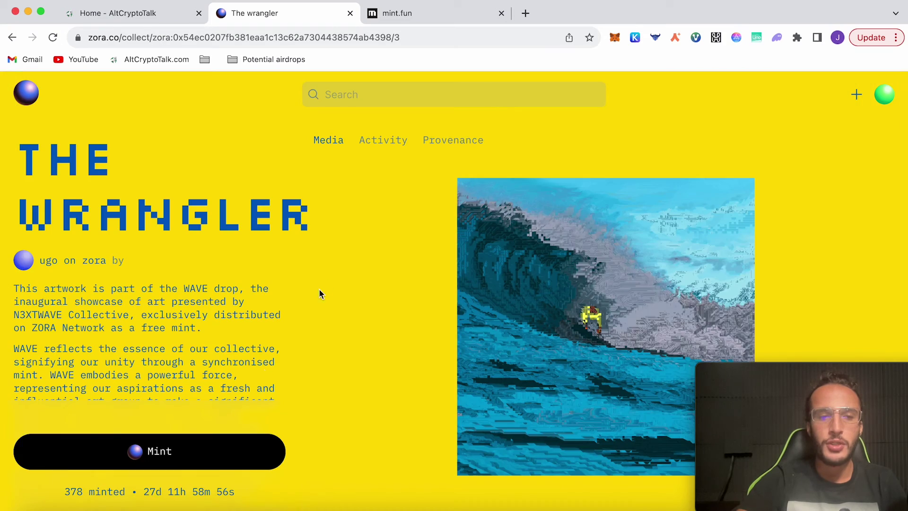
click(206, 442)
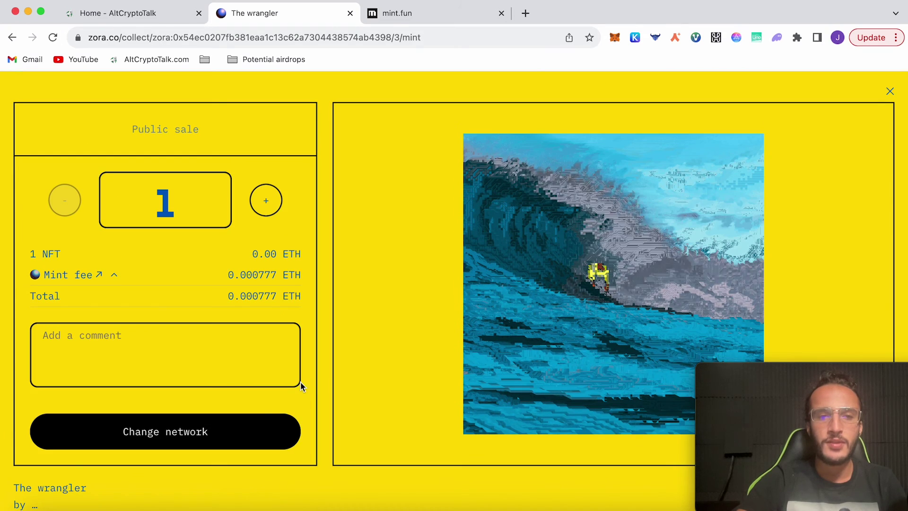
click(253, 424)
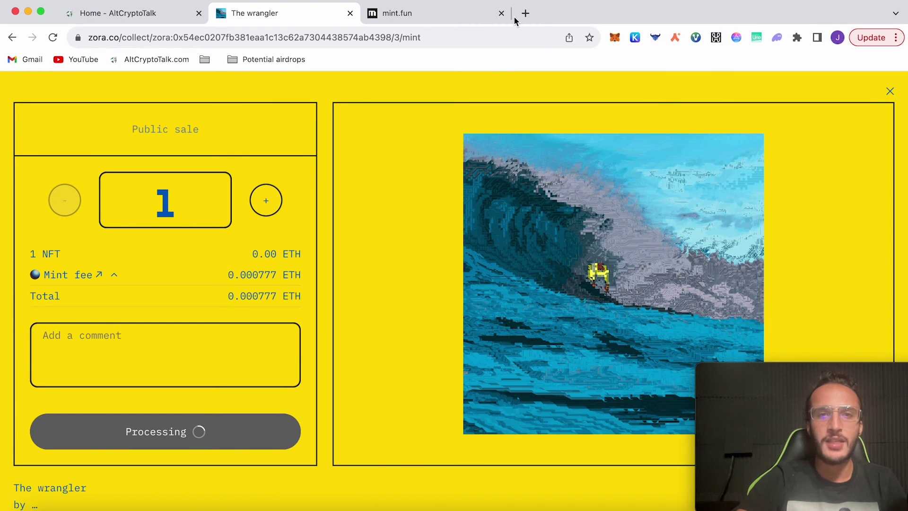
click(503, 14)
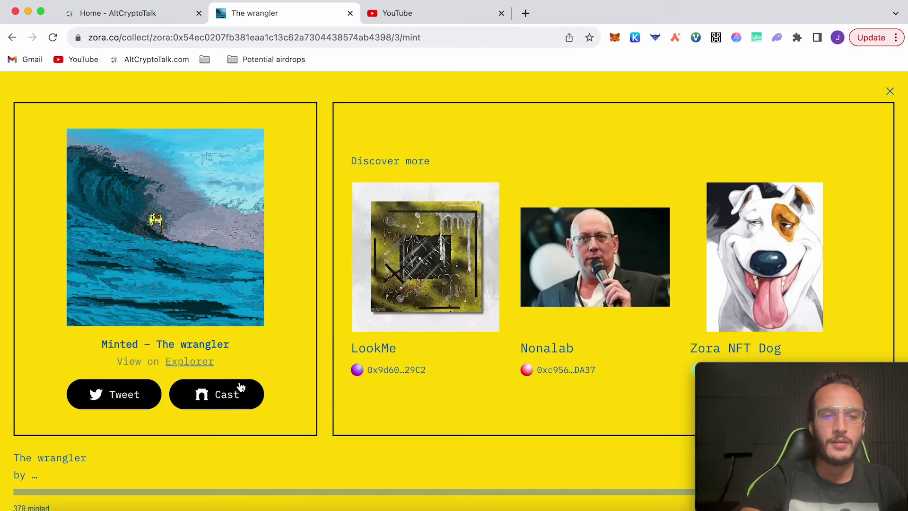
Open the Alt Crypto Gems channel's Crypto Airdrop Guides playlist and scroll through its 37 videos
key(ctrl+Tab)
click(445, 289)
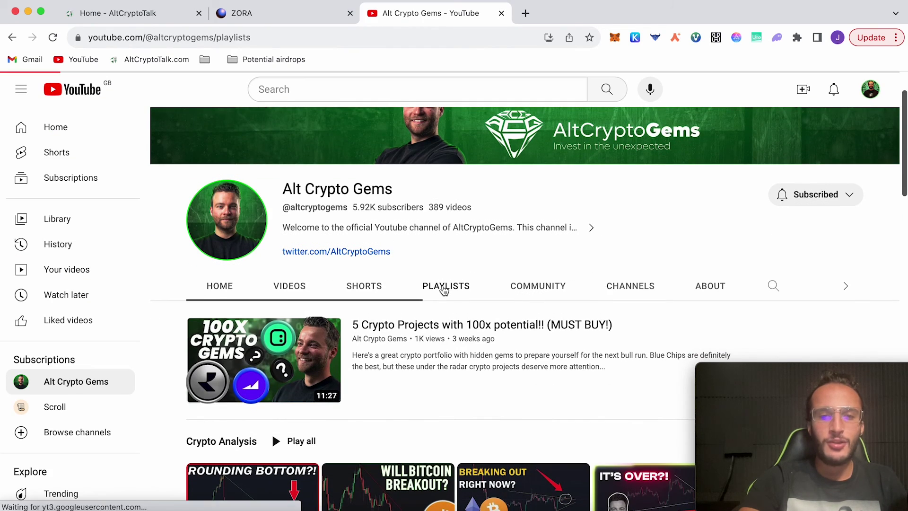
scroll(444, 290, down, 5)
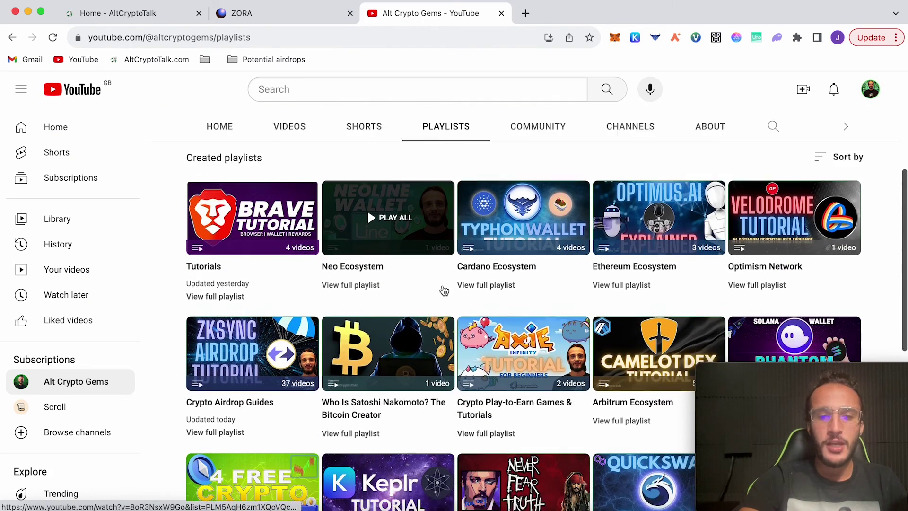
scroll(443, 290, down, 2)
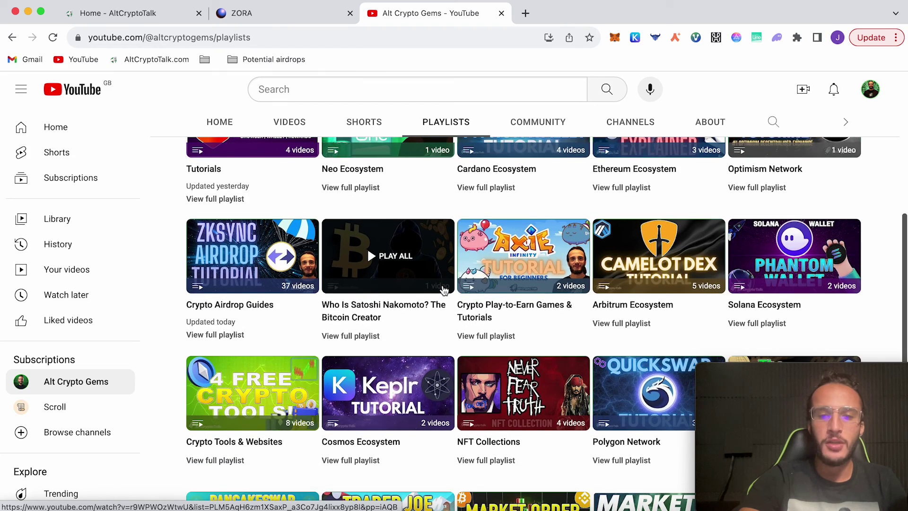
click(215, 334)
scroll(845, 157, down, 20)
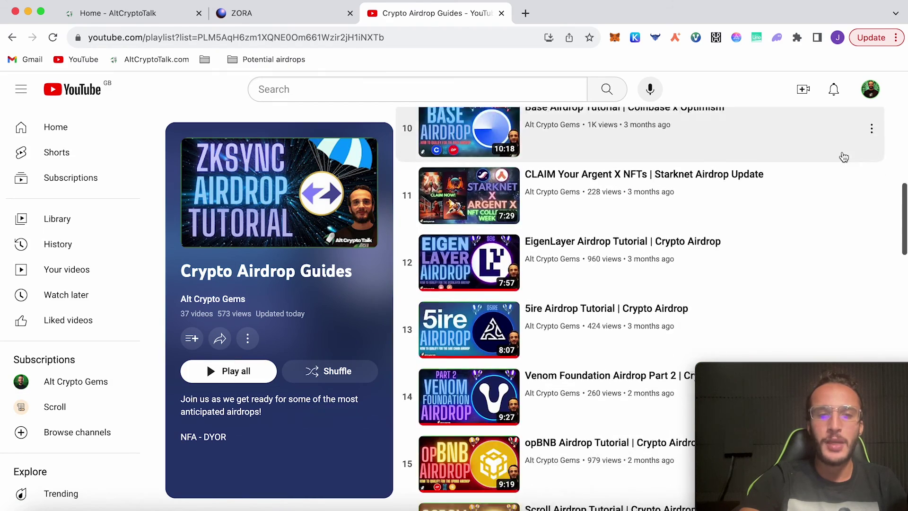
scroll(844, 157, down, 1)
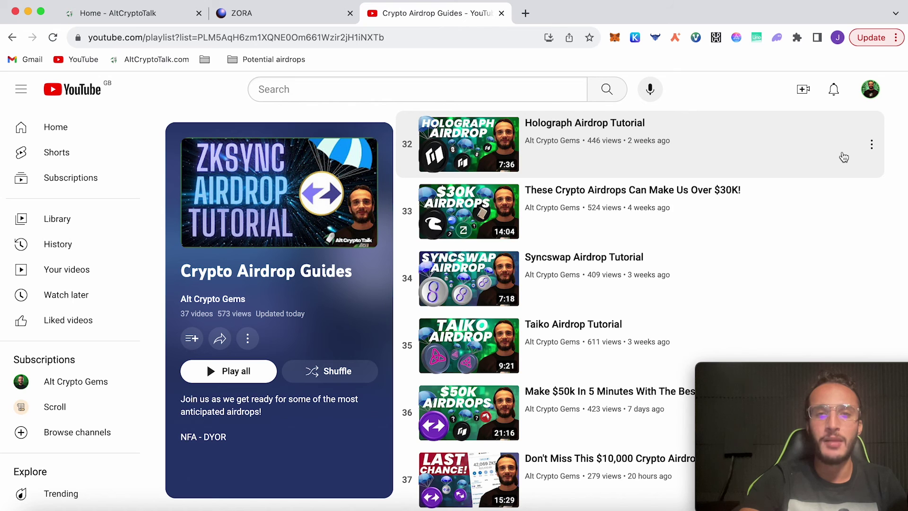
scroll(784, 115, up, 20)
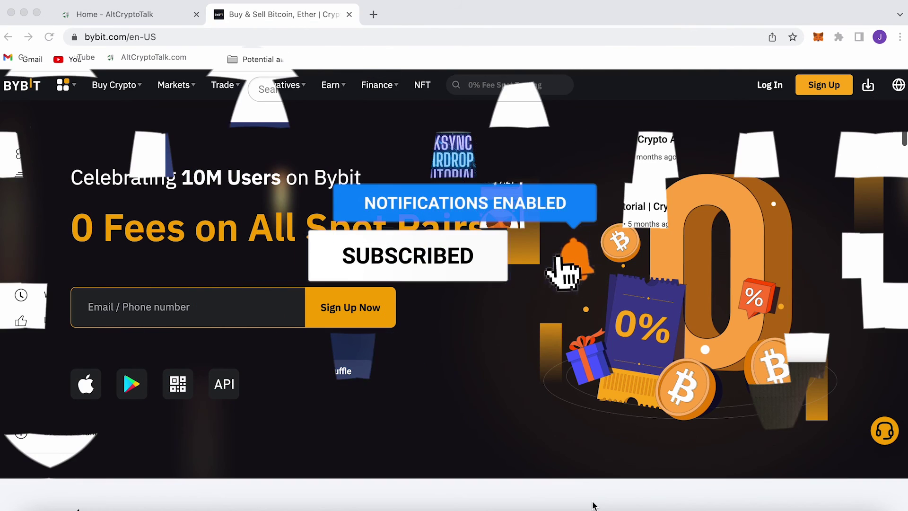
scroll(594, 505, down, 2)
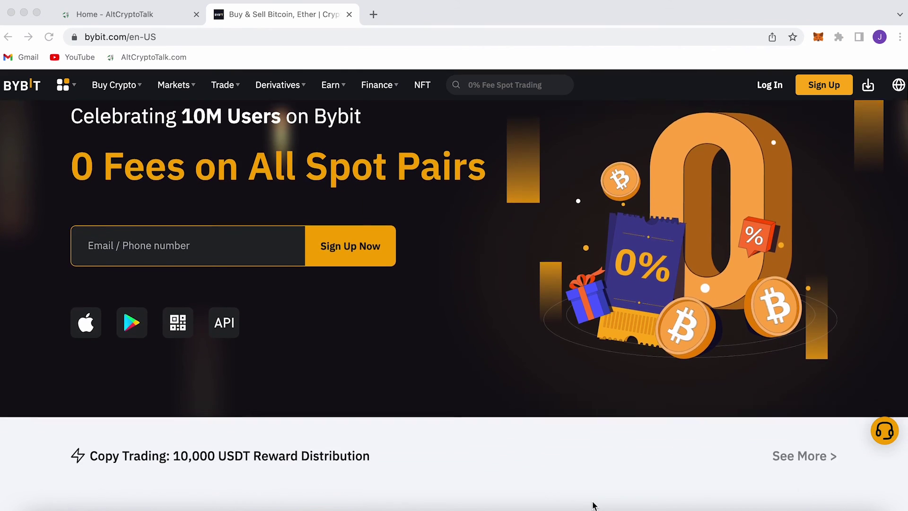
scroll(594, 506, down, 8)
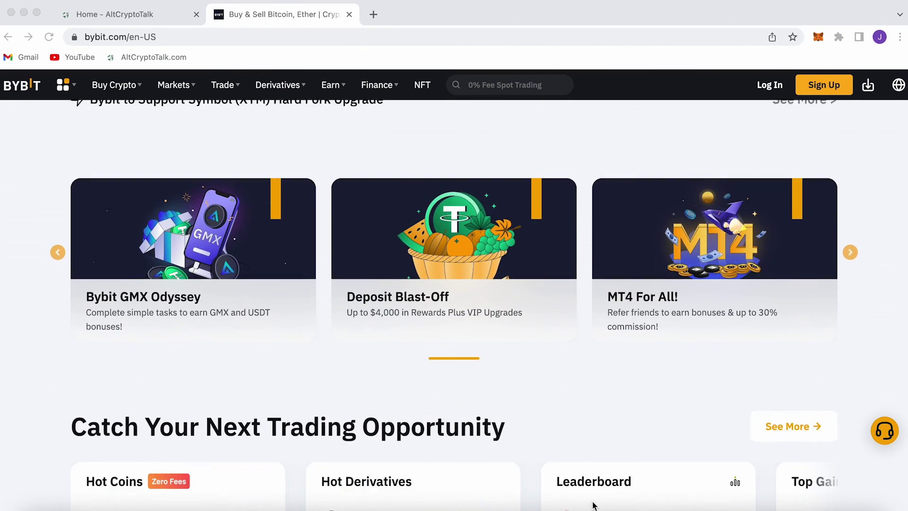
scroll(594, 505, down, 7)
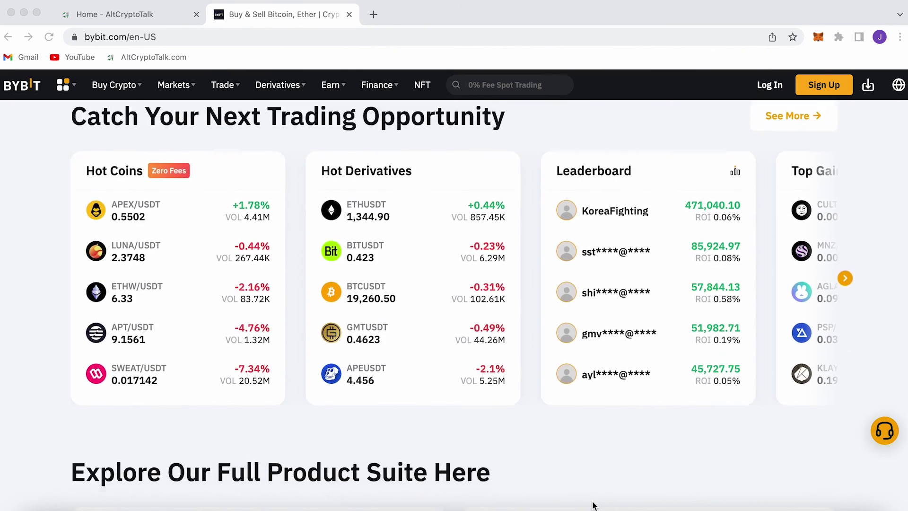
scroll(595, 506, down, 9)
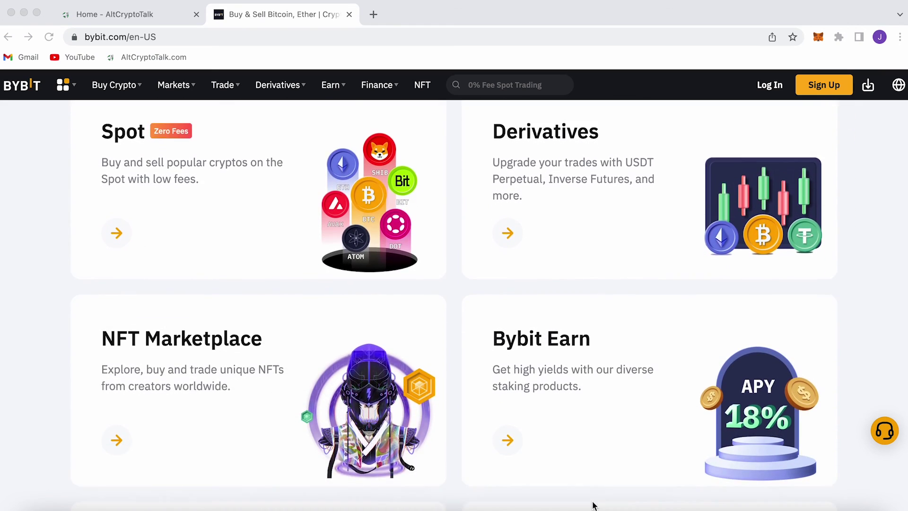
scroll(594, 505, down, 9)
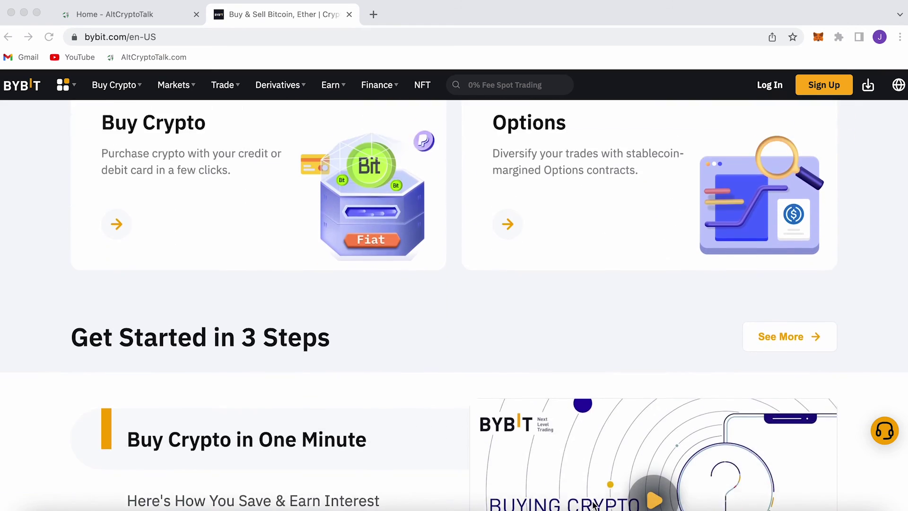
scroll(594, 505, down, 8)
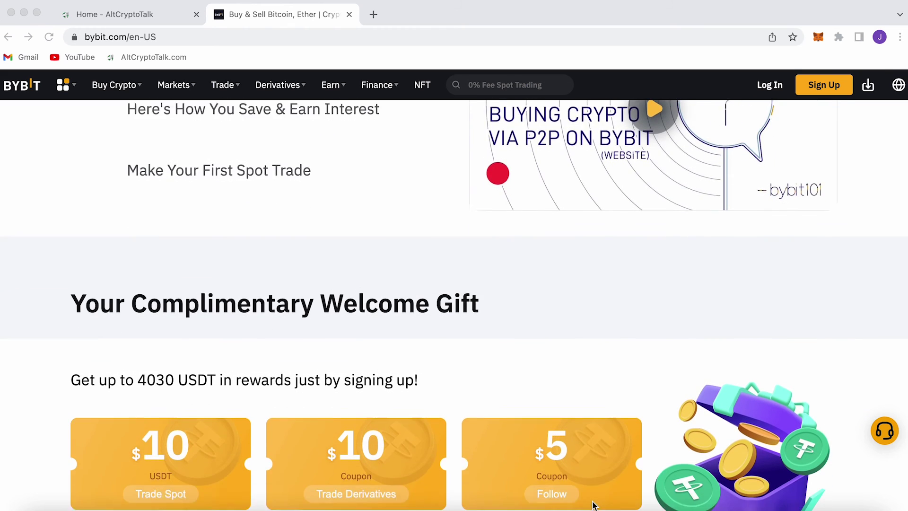
scroll(595, 506, down, 3)
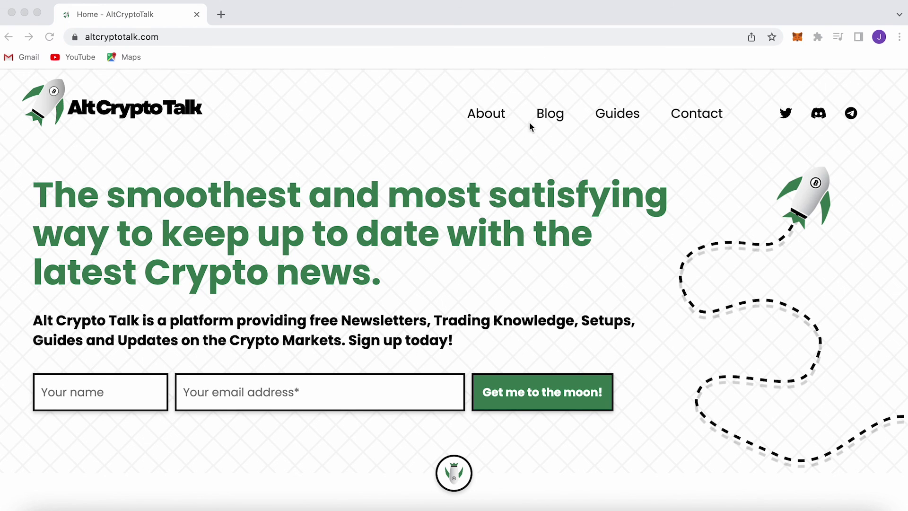
Open the Crypto Guides page, accept the cookie notice, and scroll down to Project reviews
click(614, 118)
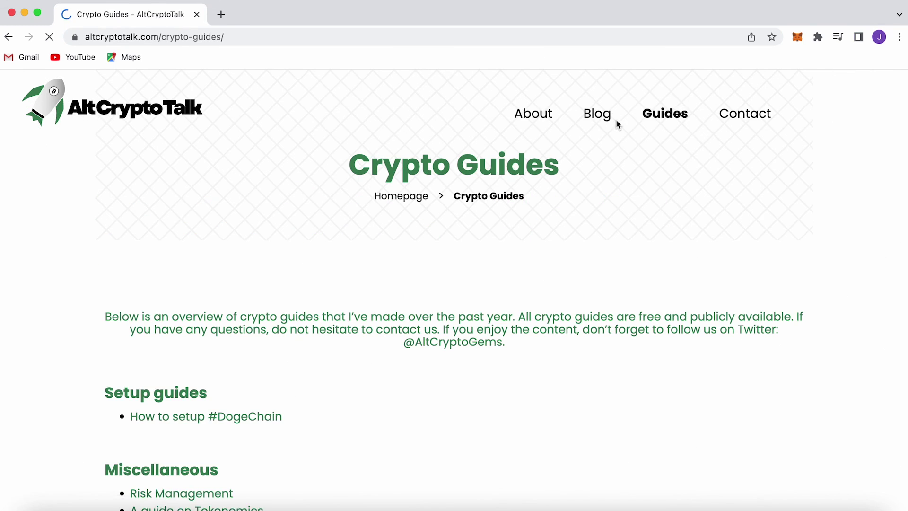
scroll(636, 189, down, 3)
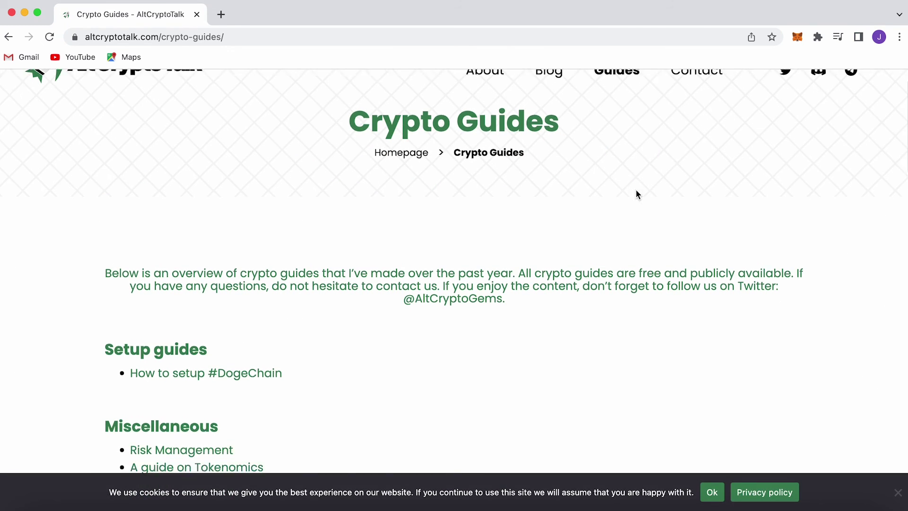
click(713, 493)
scroll(693, 420, down, 5)
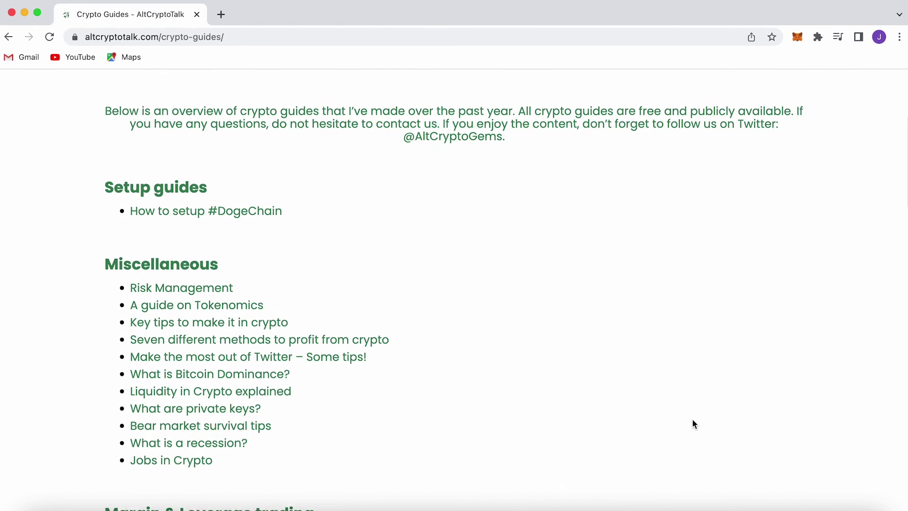
scroll(693, 423, down, 5)
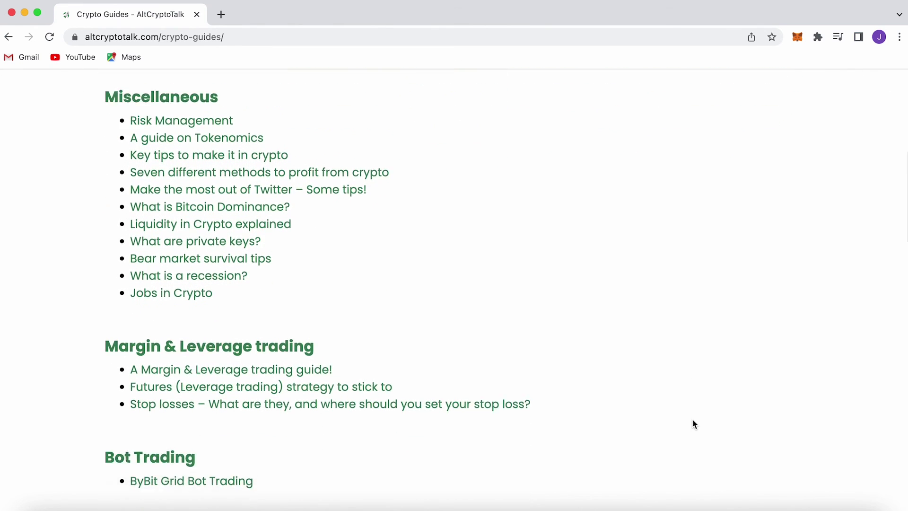
scroll(694, 423, down, 10)
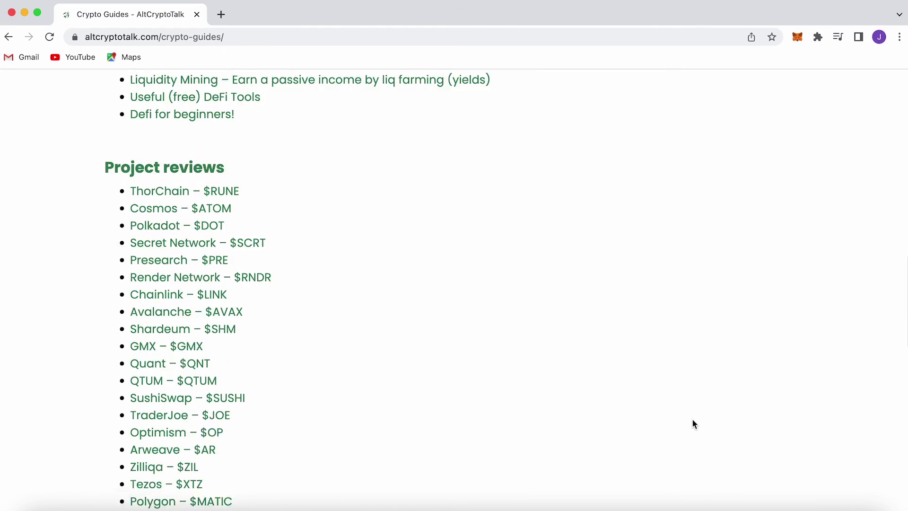